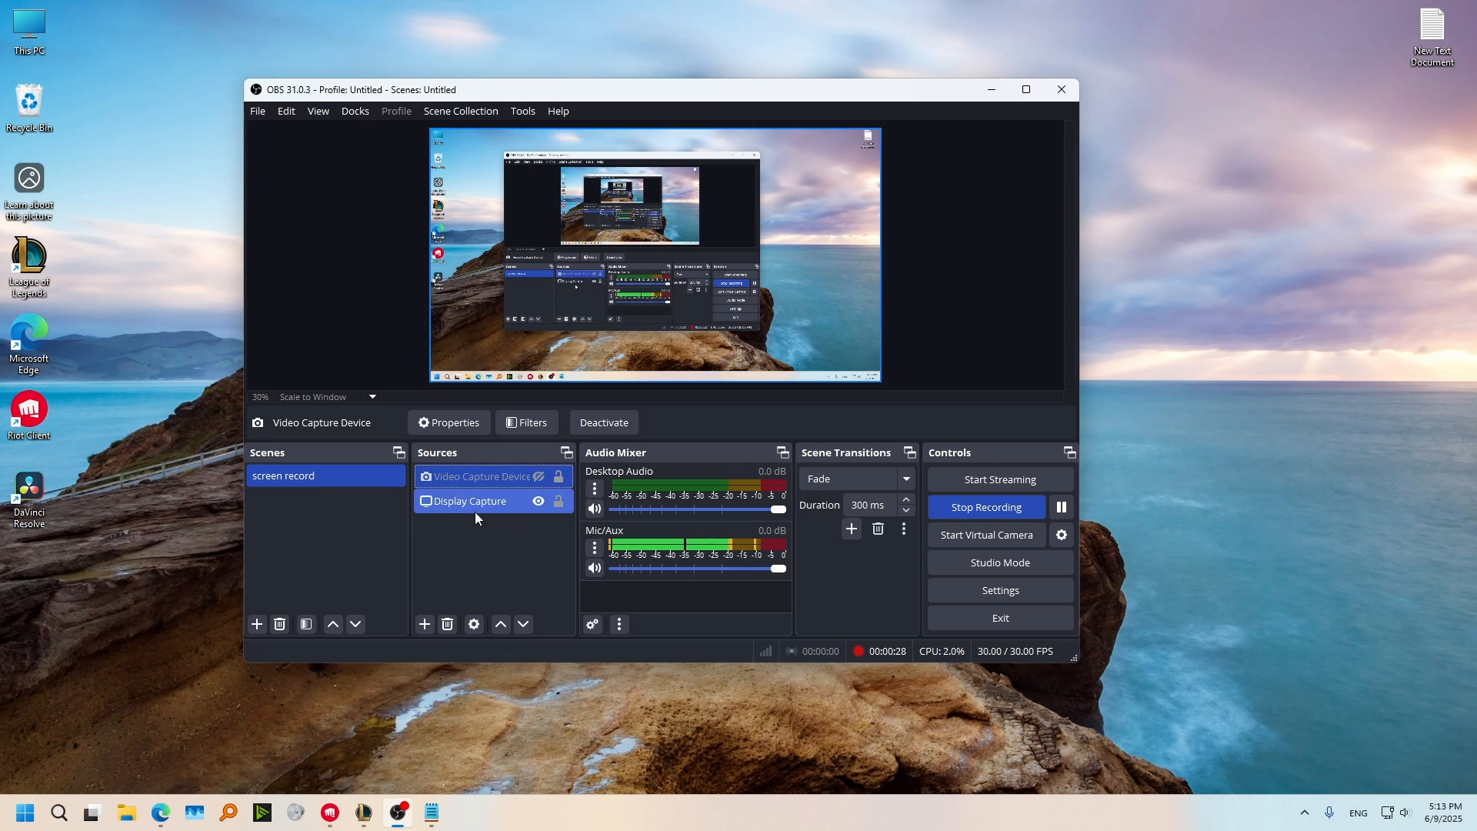
# - Switch to Microsoft Edge, search the web for "obs source record" and open the Source Record page on OBS Forums
pyautogui.click(510, 533)
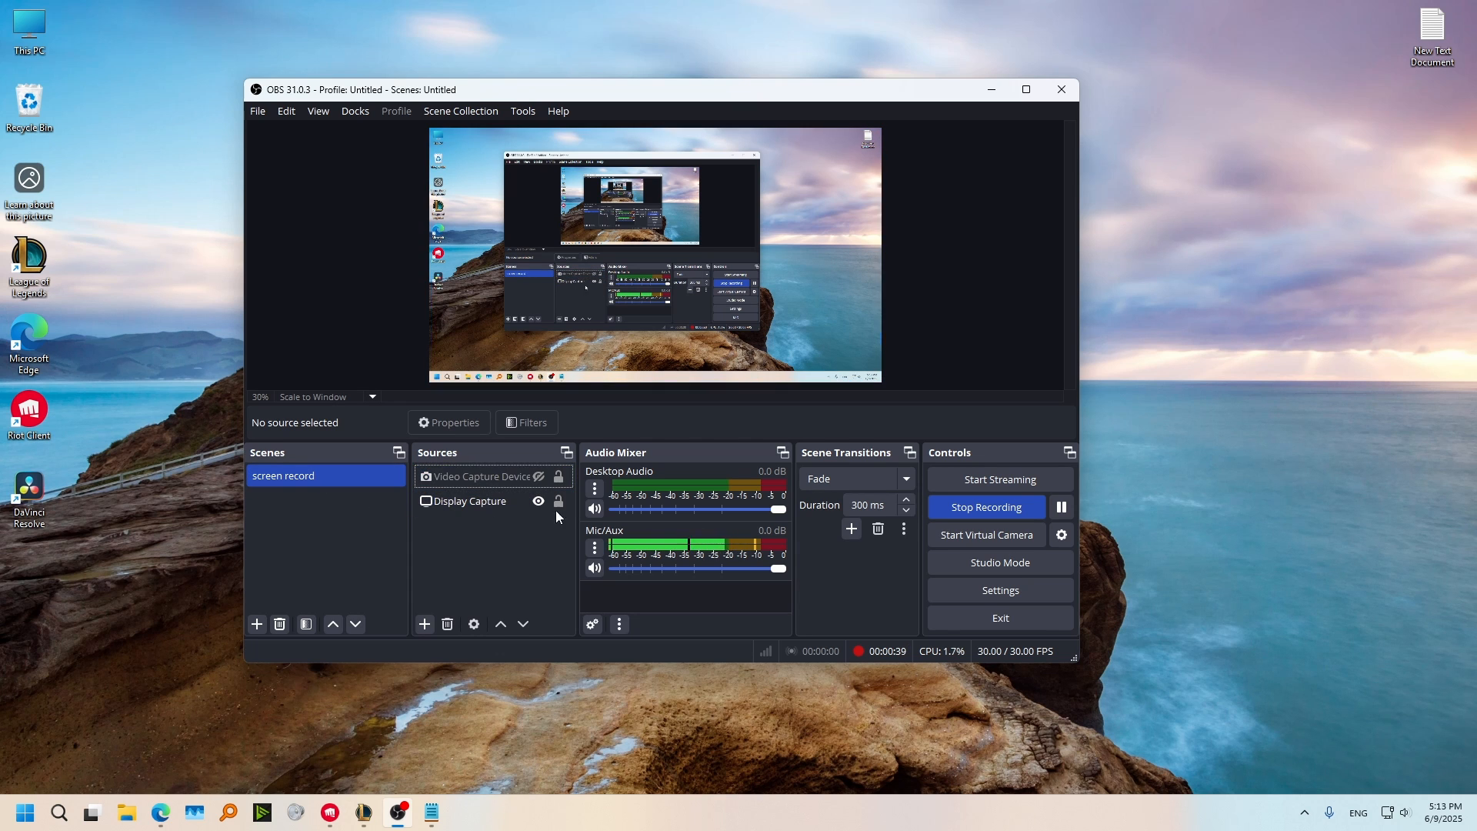
pyautogui.click(160, 812)
pyautogui.click(818, 49)
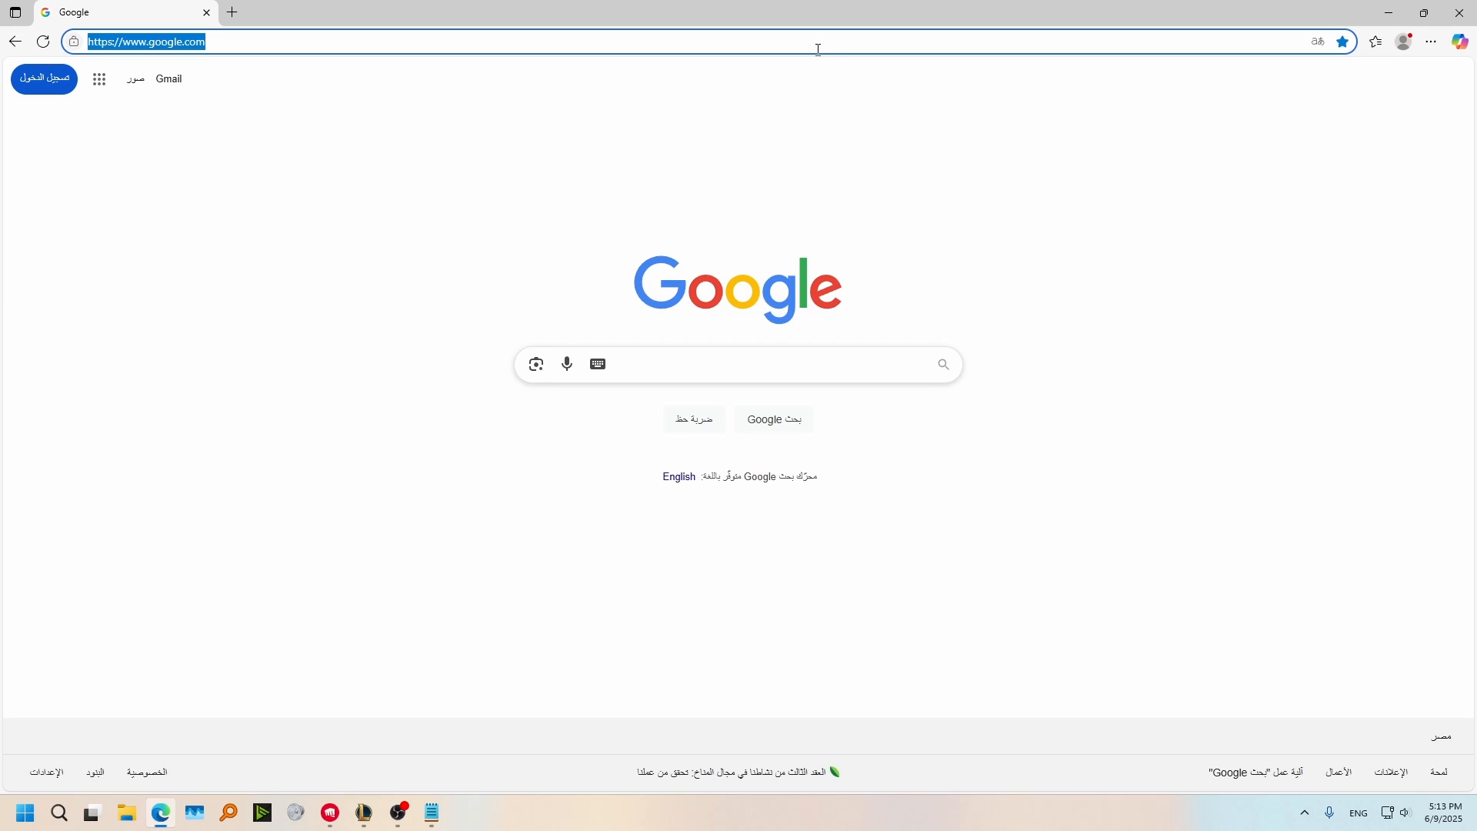
pyautogui.write('obs ')
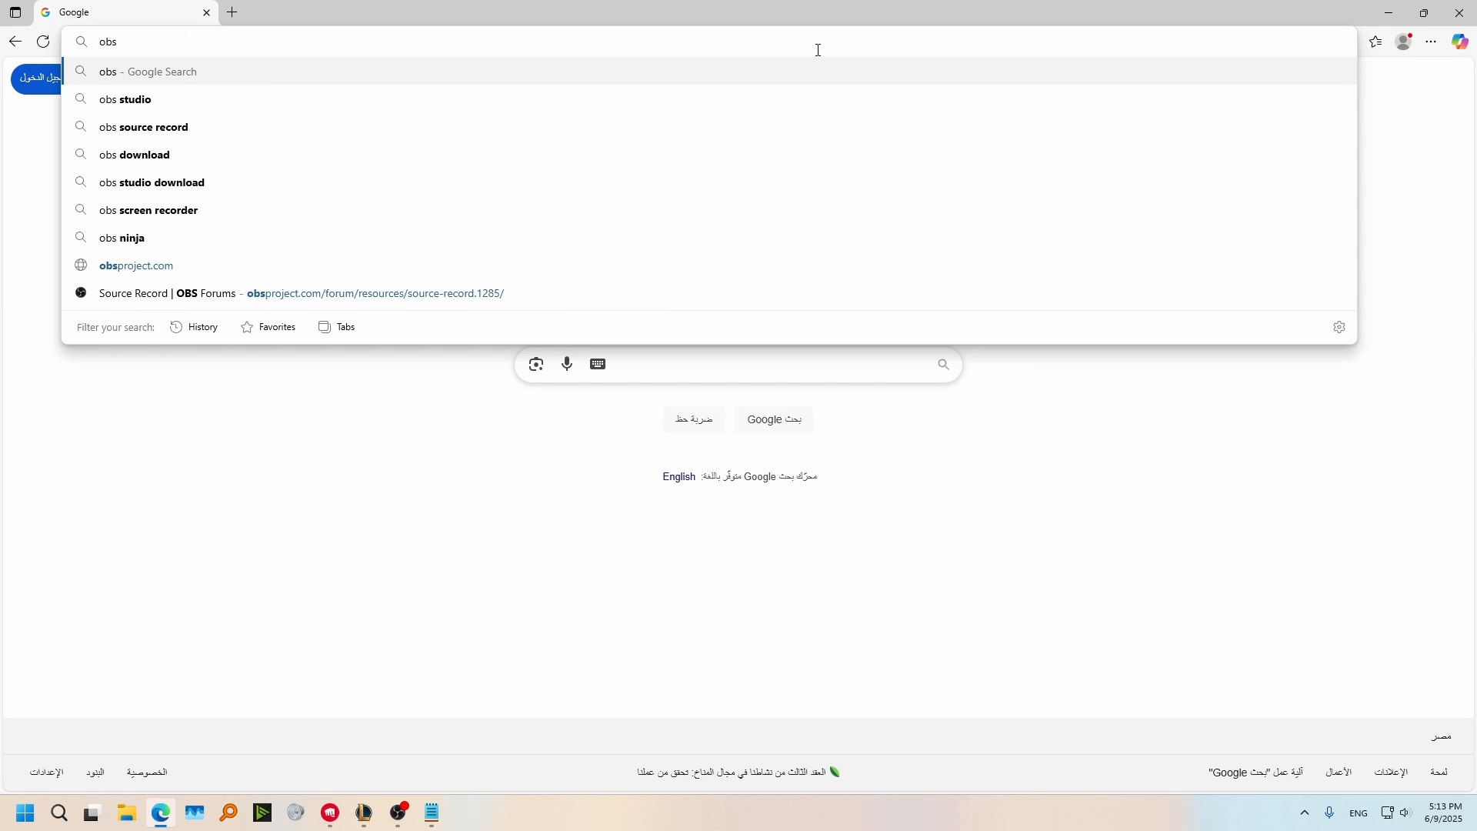
pyautogui.write('source rec')
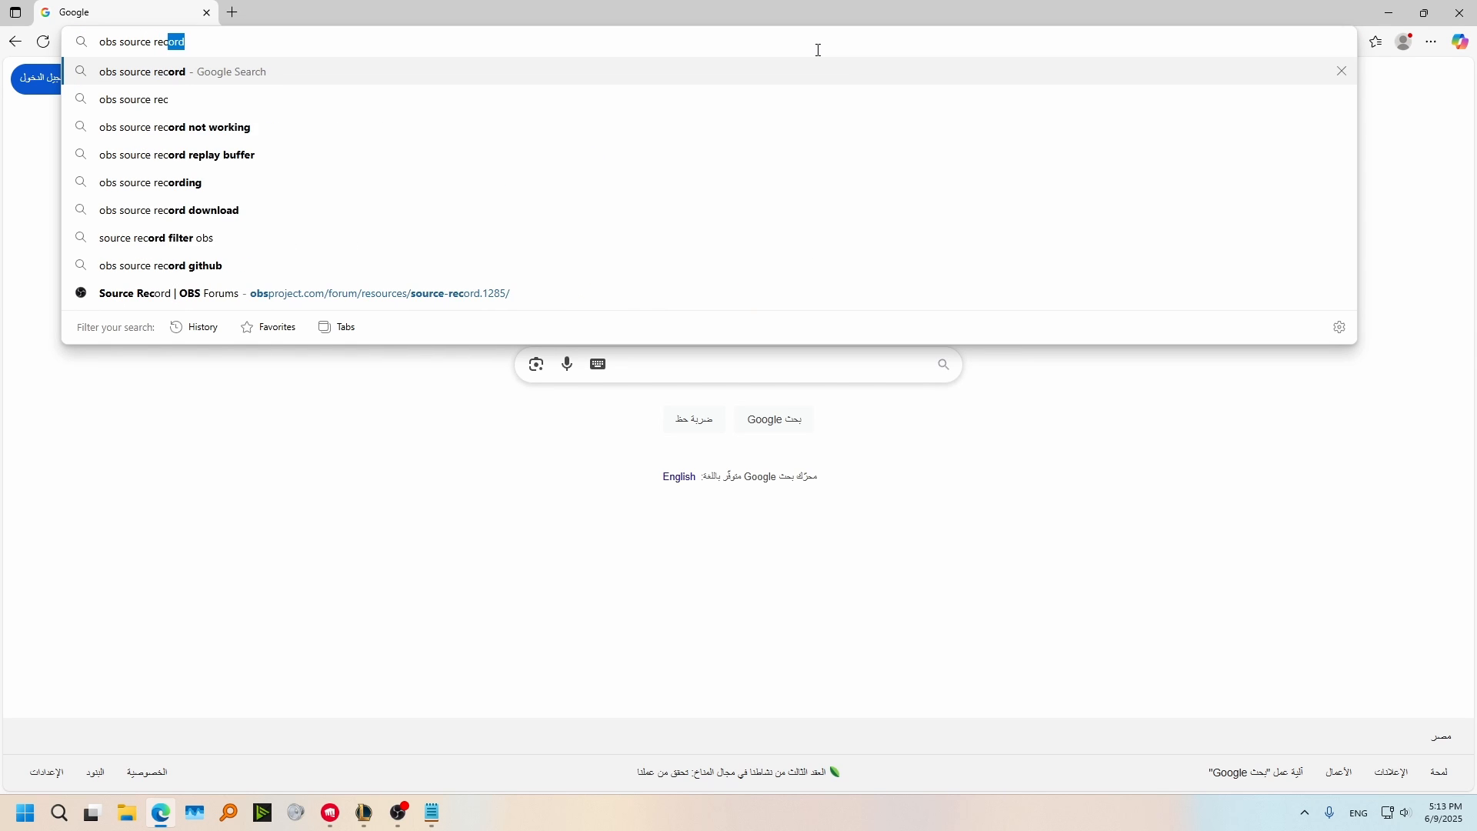
pyautogui.write('ord')
pyautogui.press('Return')
pyautogui.click(1196, 233)
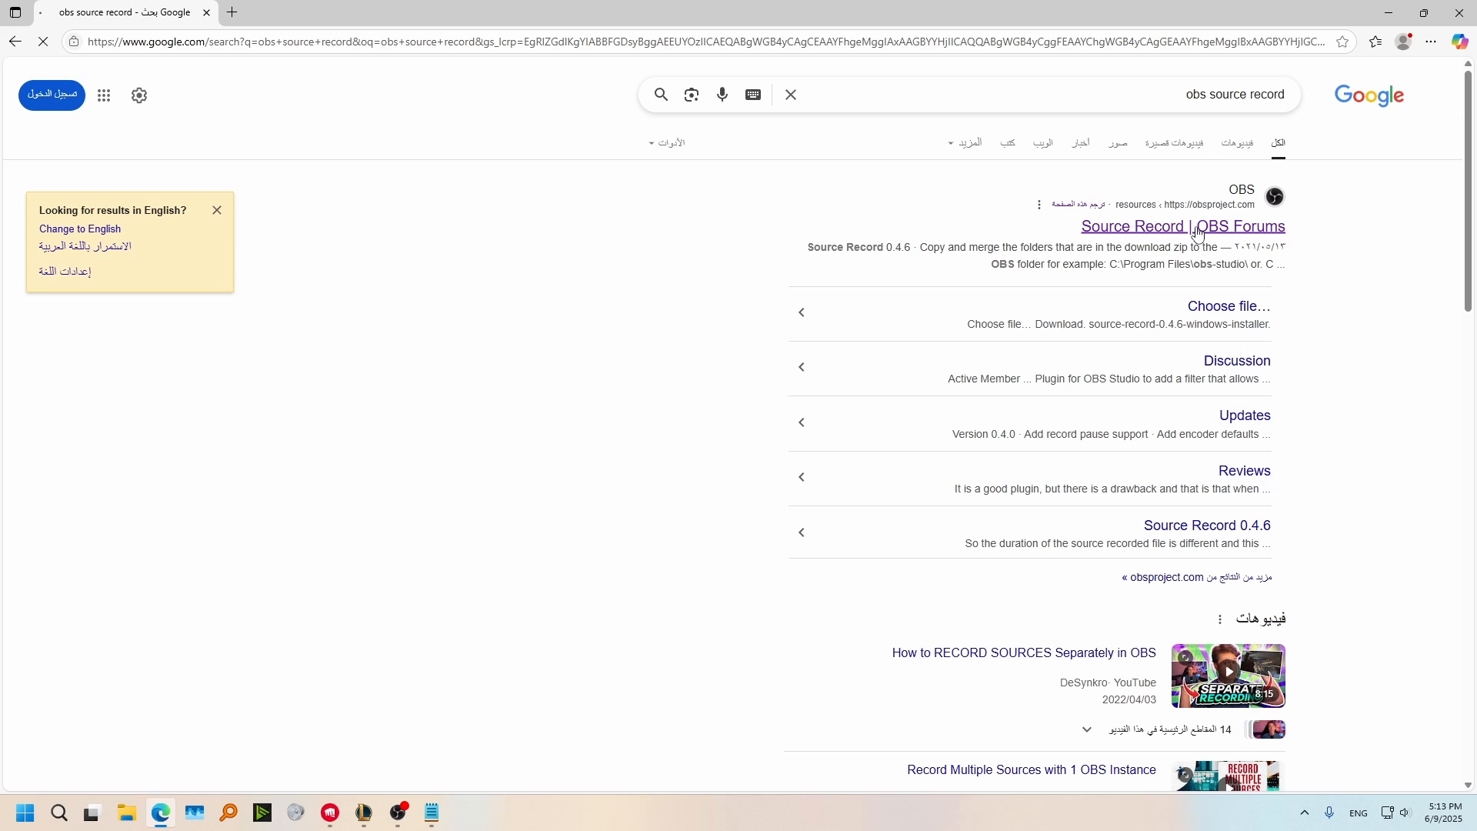
# - Look through the Source Record plugin page and open its list of downloadable files
pyautogui.scroll(-4, 428, 308)
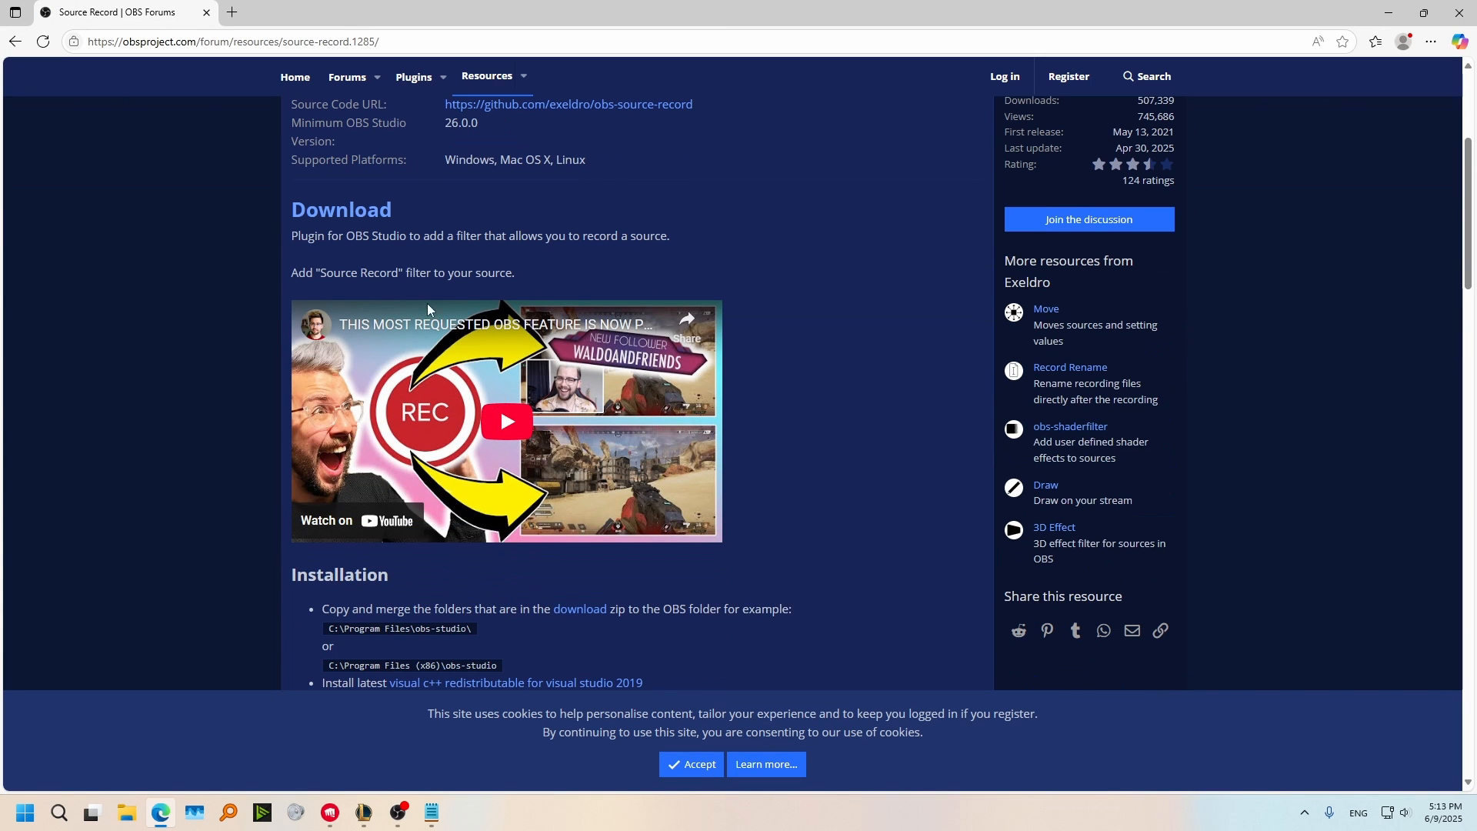
pyautogui.scroll(1, 543, 515)
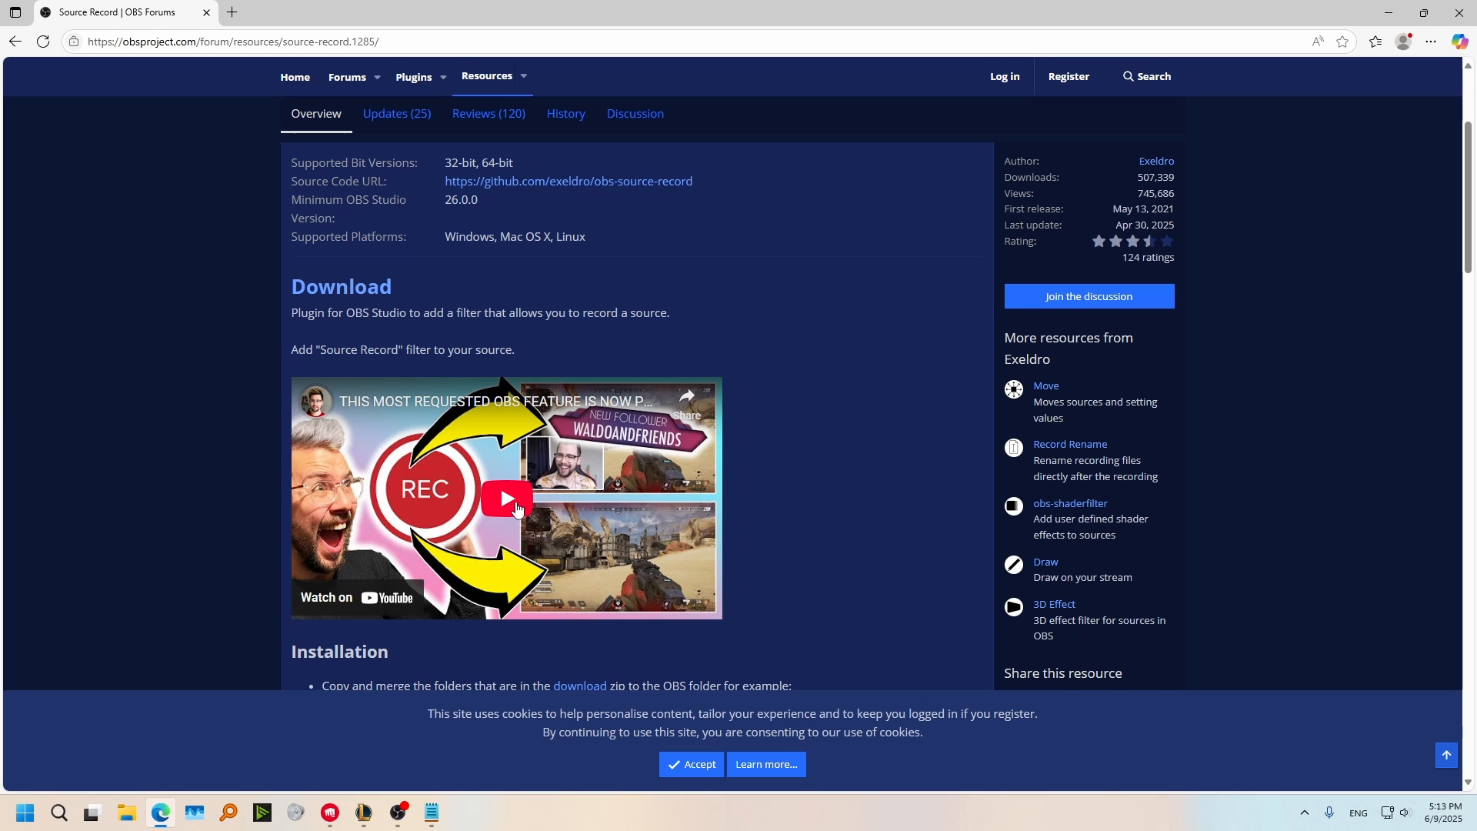
pyautogui.scroll(-10, 512, 512)
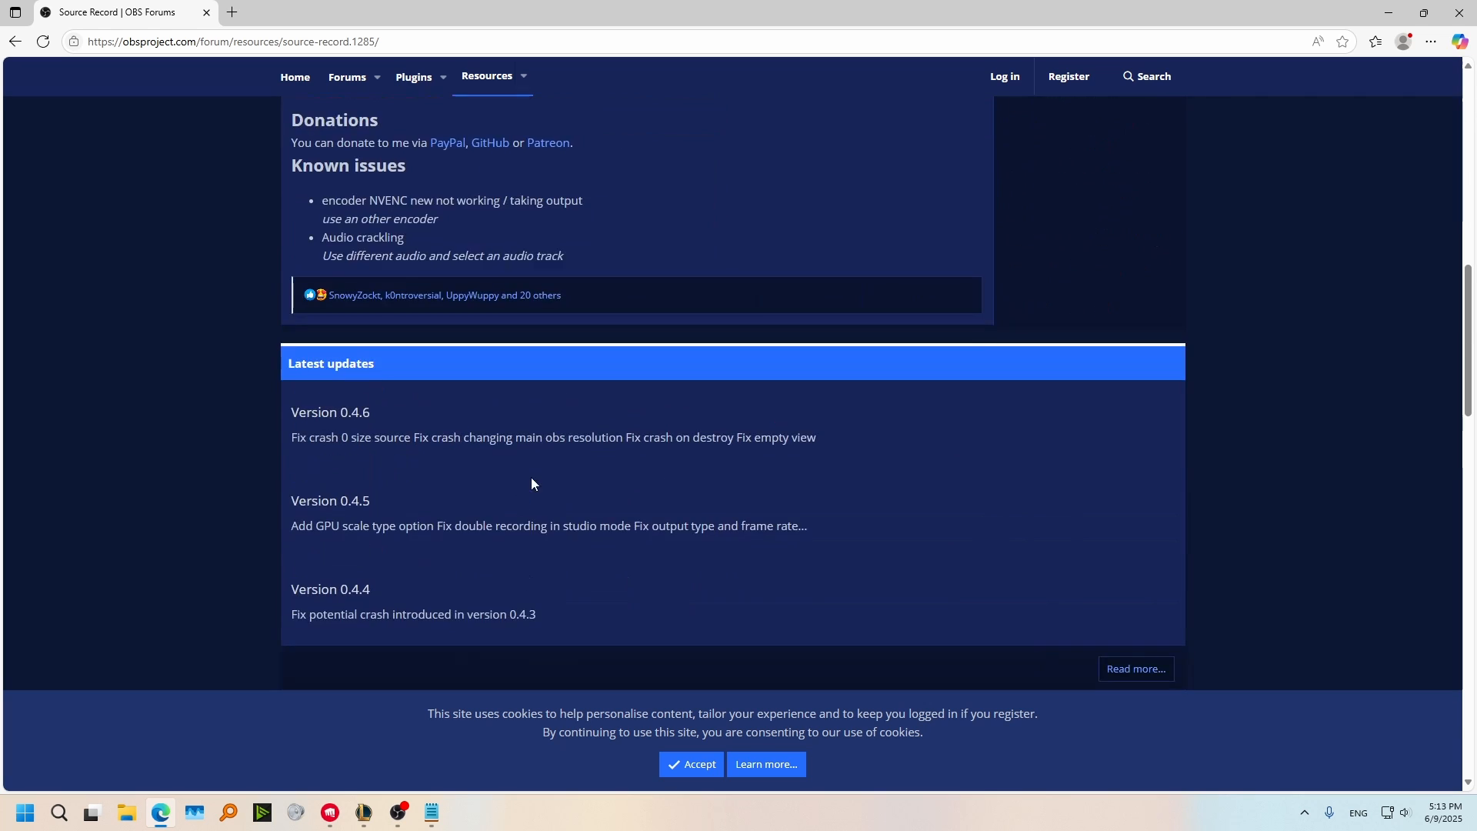
pyautogui.scroll(13, 531, 477)
pyautogui.click(1144, 278)
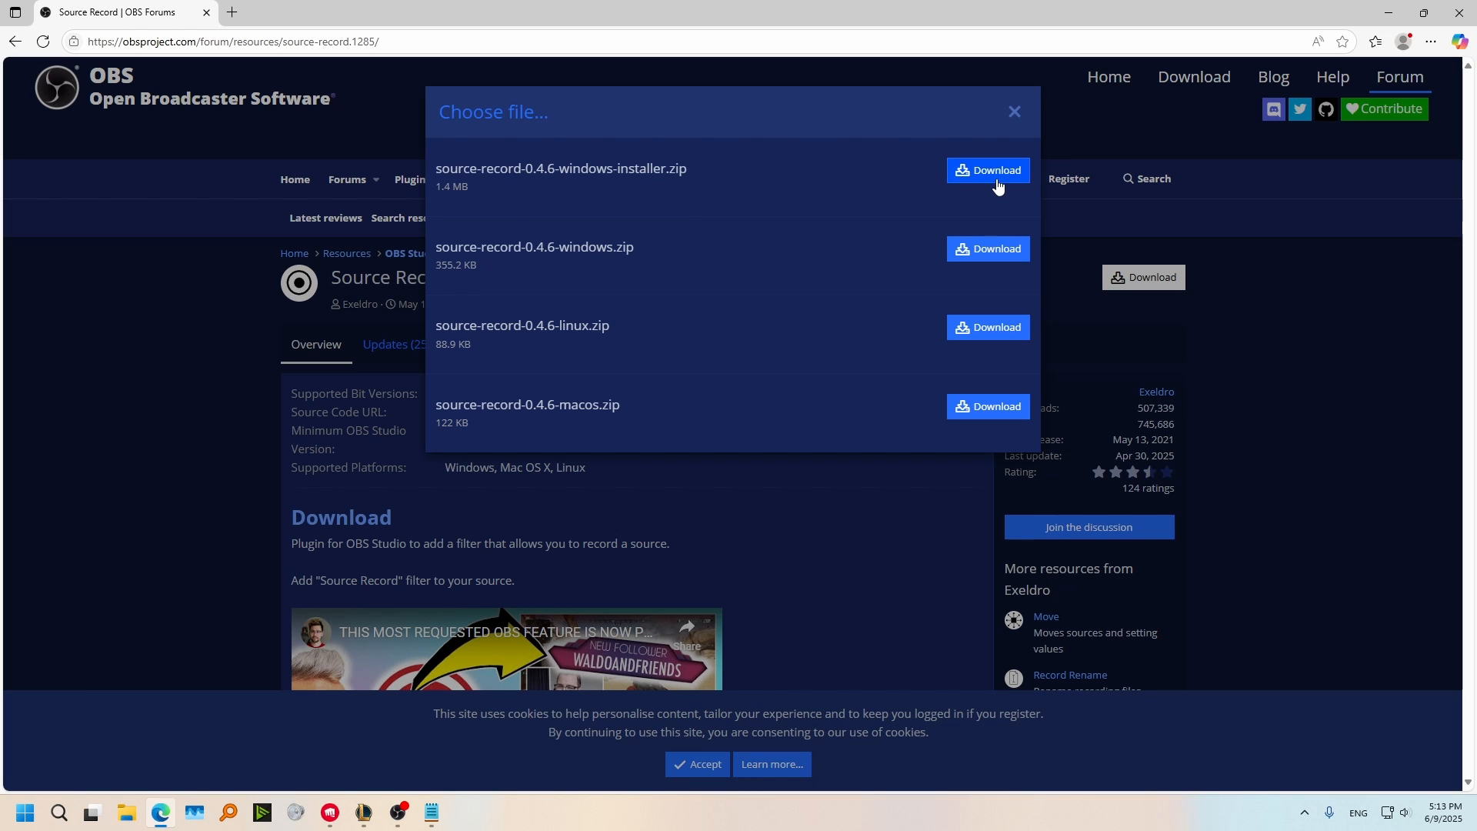
# - Locate the downloaded source-record-0.4.6-windows-installer archive in its folder and extract it into a folder of the same name
pyautogui.click(1429, 42)
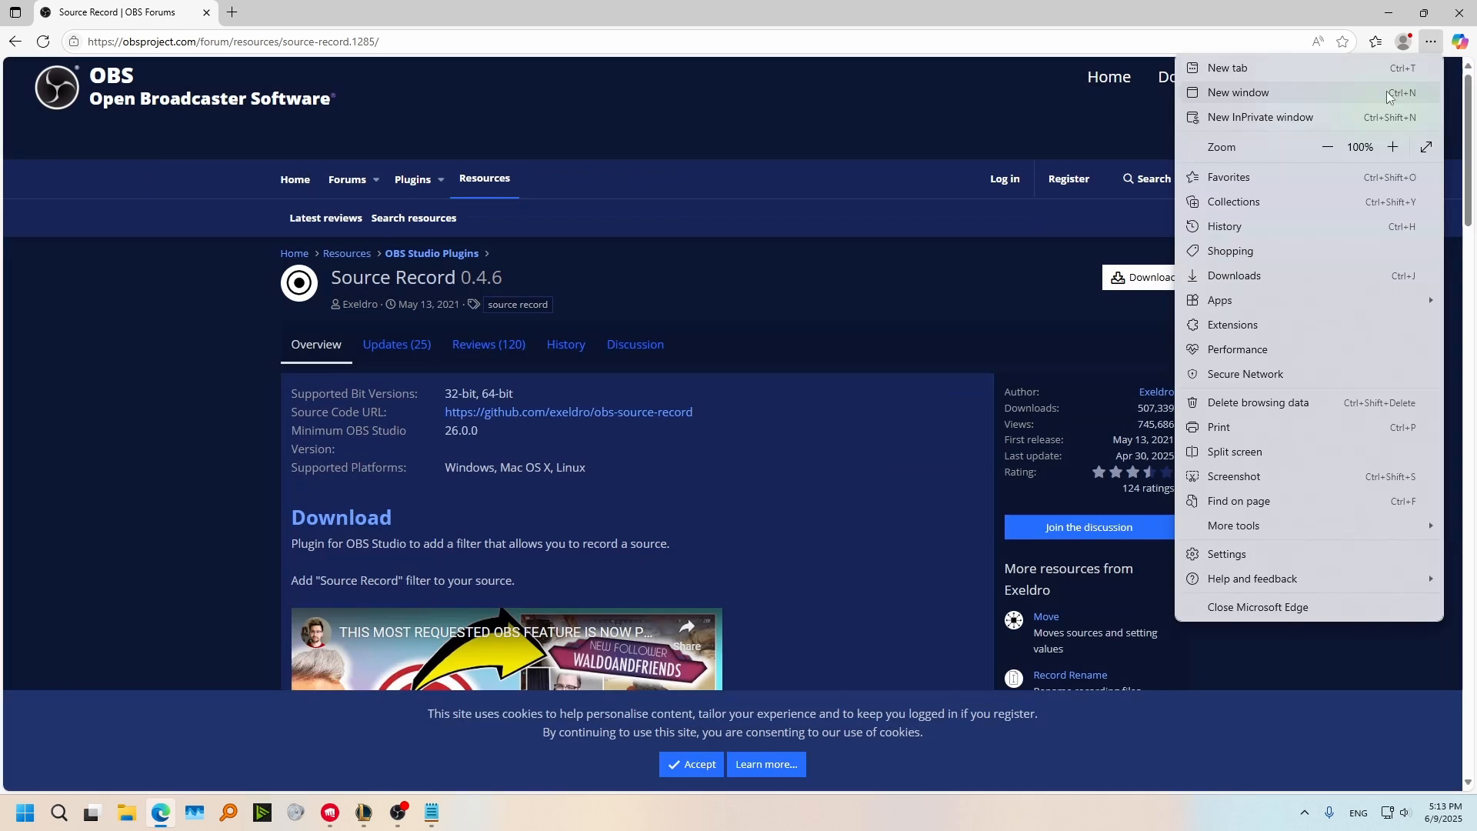
pyautogui.click(1261, 277)
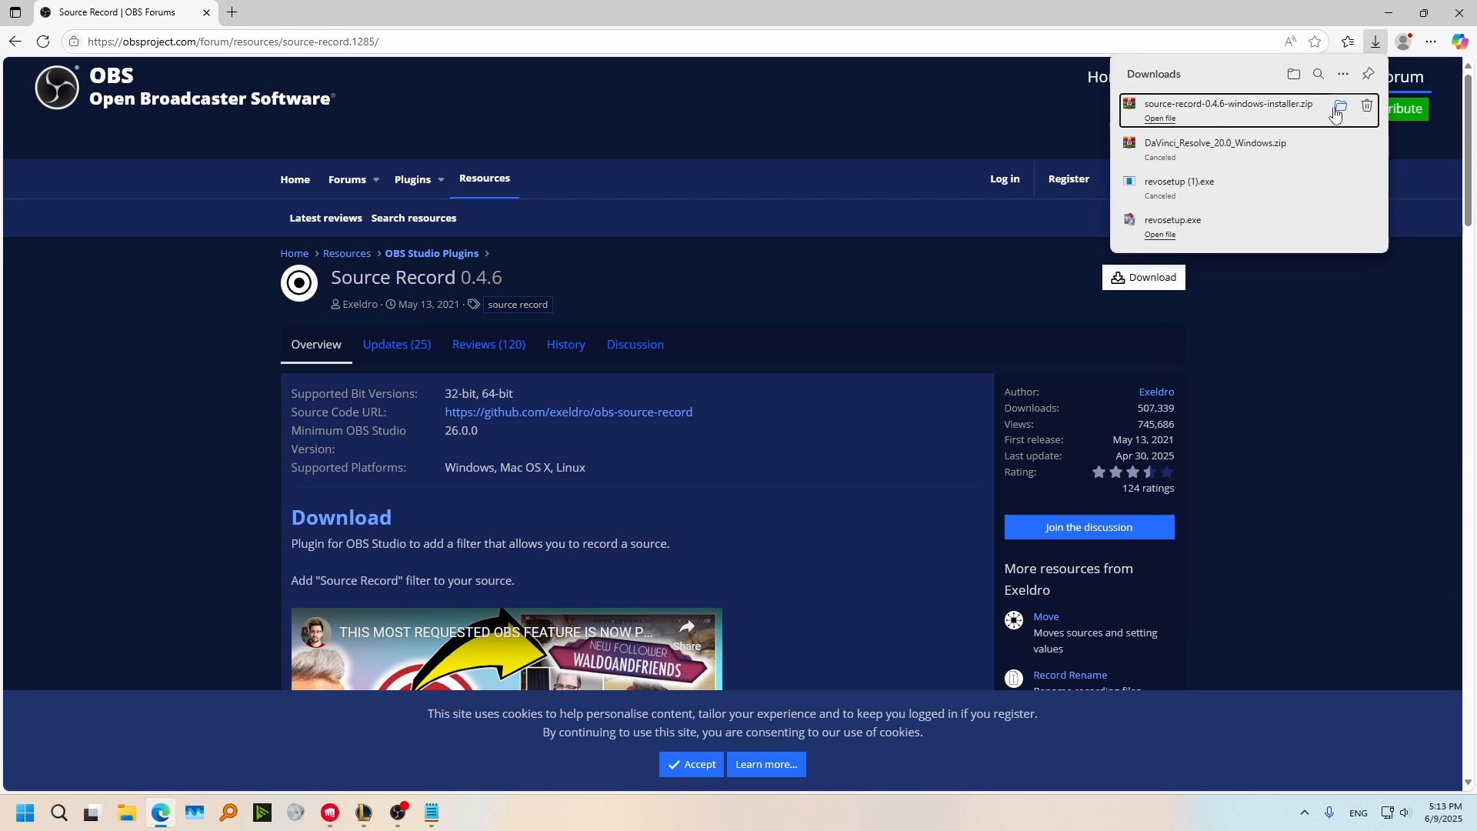
pyautogui.click(1338, 114)
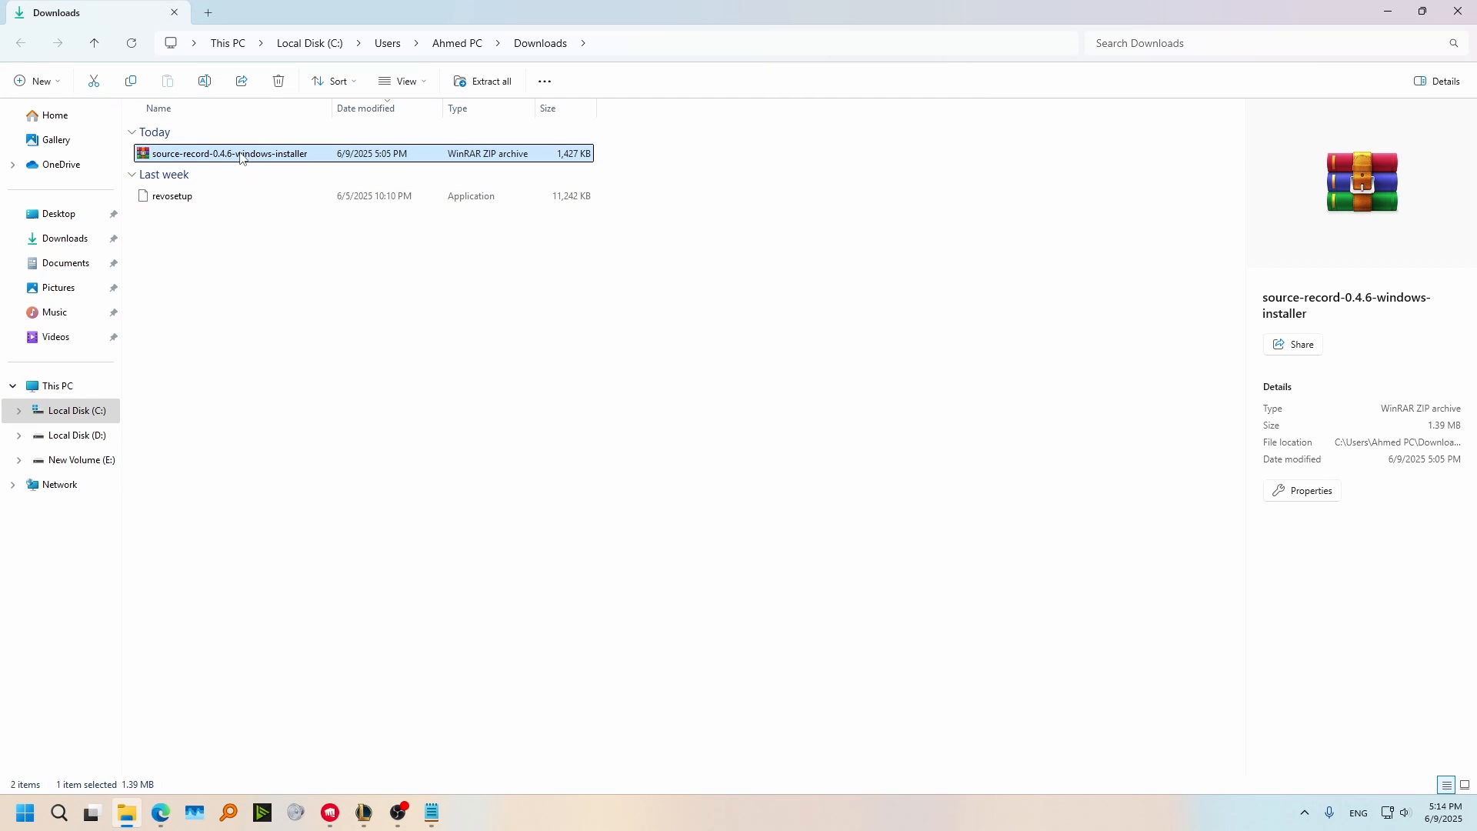
pyautogui.rightClick(236, 153)
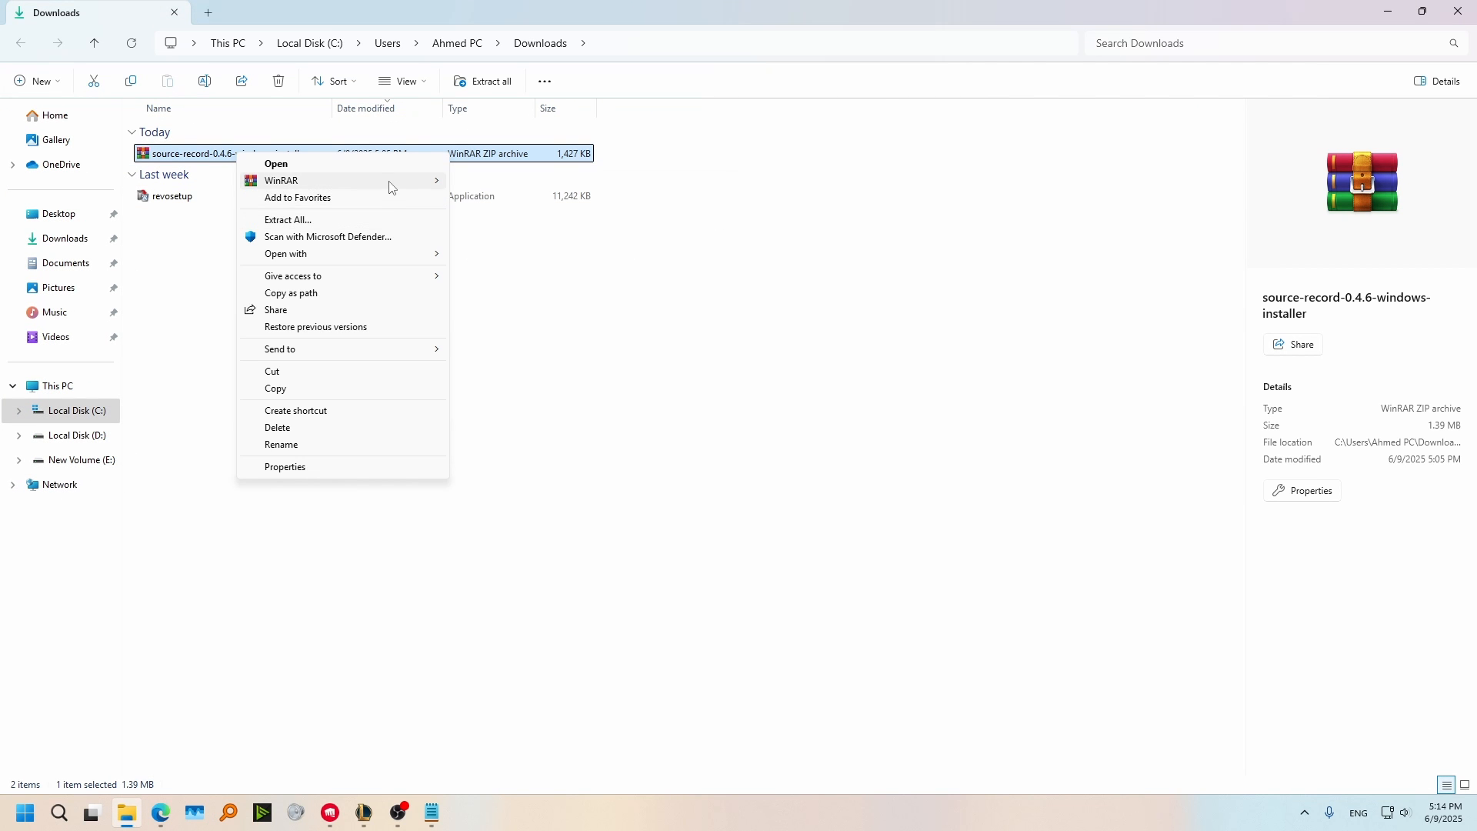
pyautogui.moveTo(385, 178)
pyautogui.click(584, 216)
# - Launch the extracted Source Record 0.4.6 installer and exit the setup without installing
pyautogui.doubleClick(194, 170)
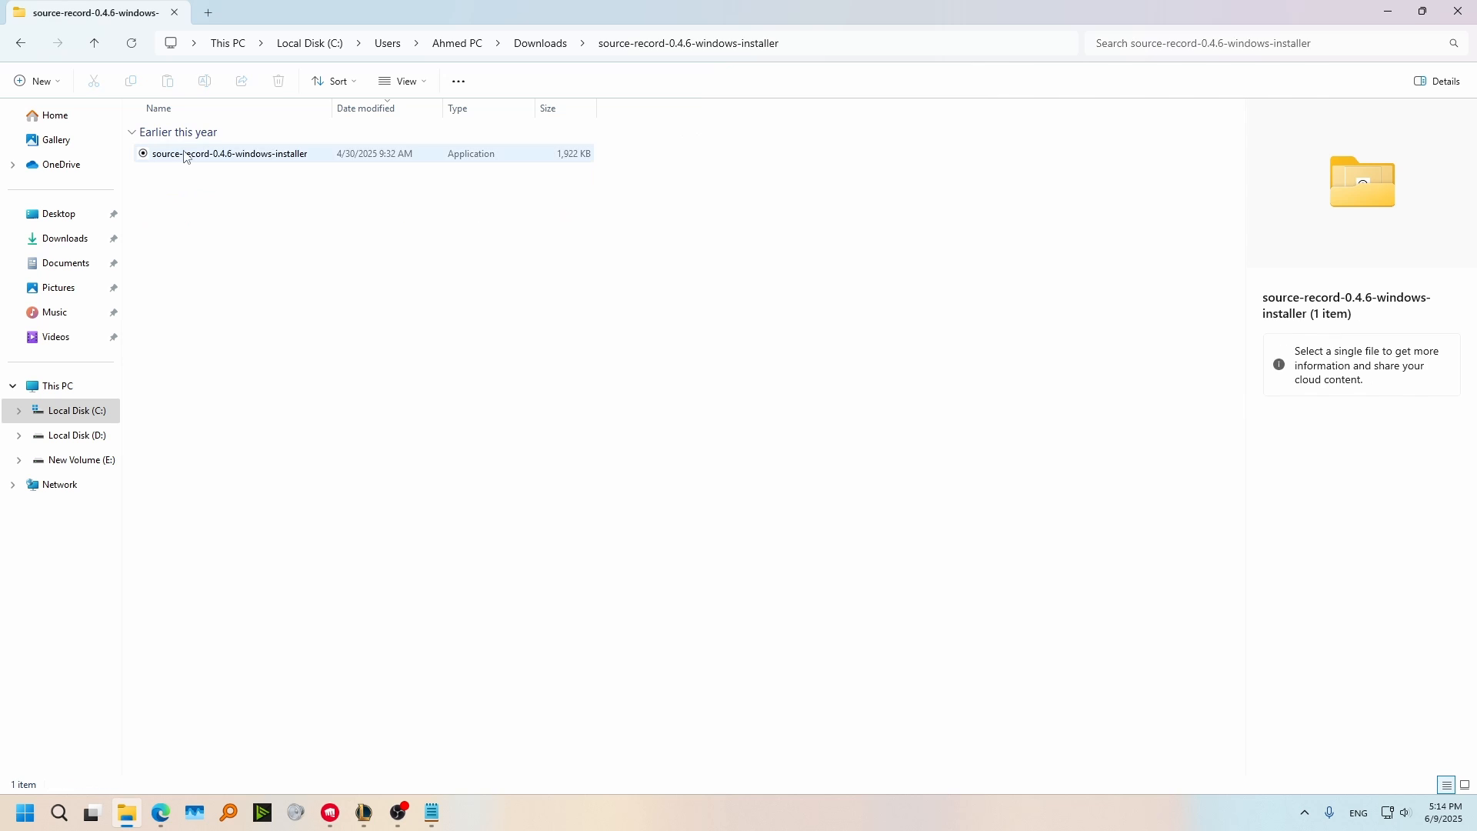
pyautogui.doubleClick(188, 153)
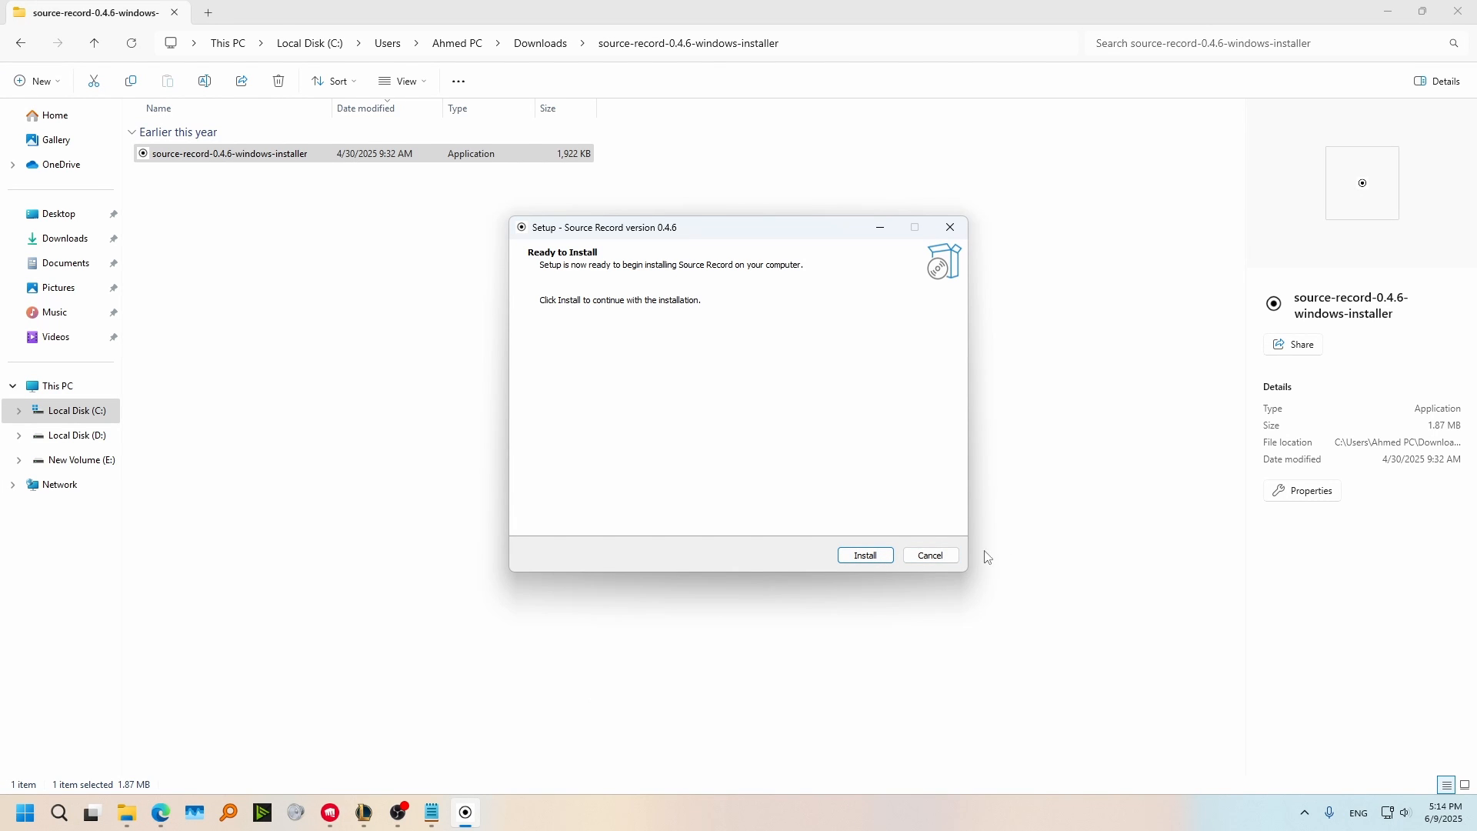
pyautogui.click(930, 555)
pyautogui.click(786, 491)
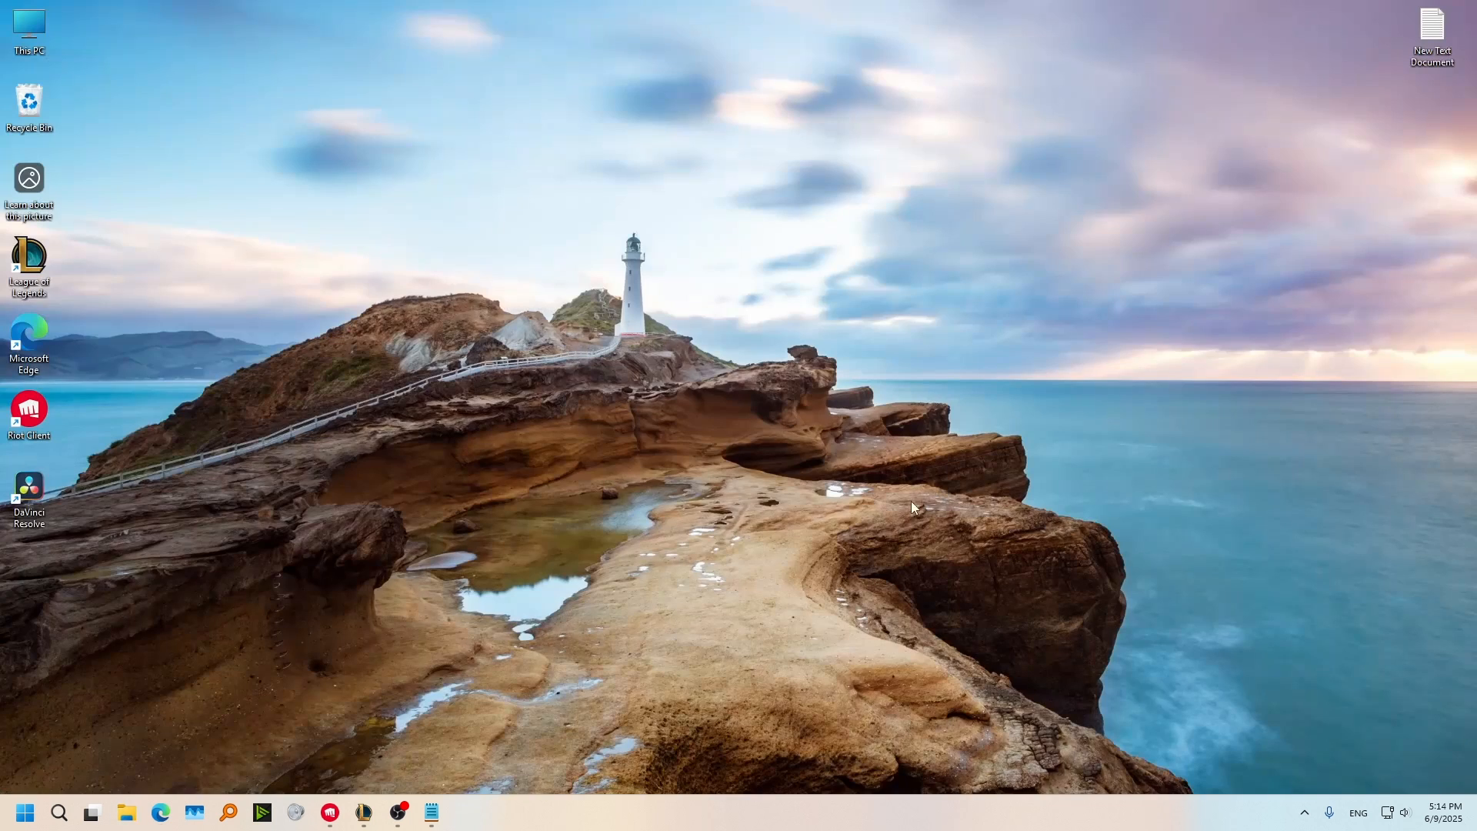
# - Switch to OBS and add a Source Record effect filter to the Video Capture Device source, keeping the default filter name
pyautogui.click(395, 812)
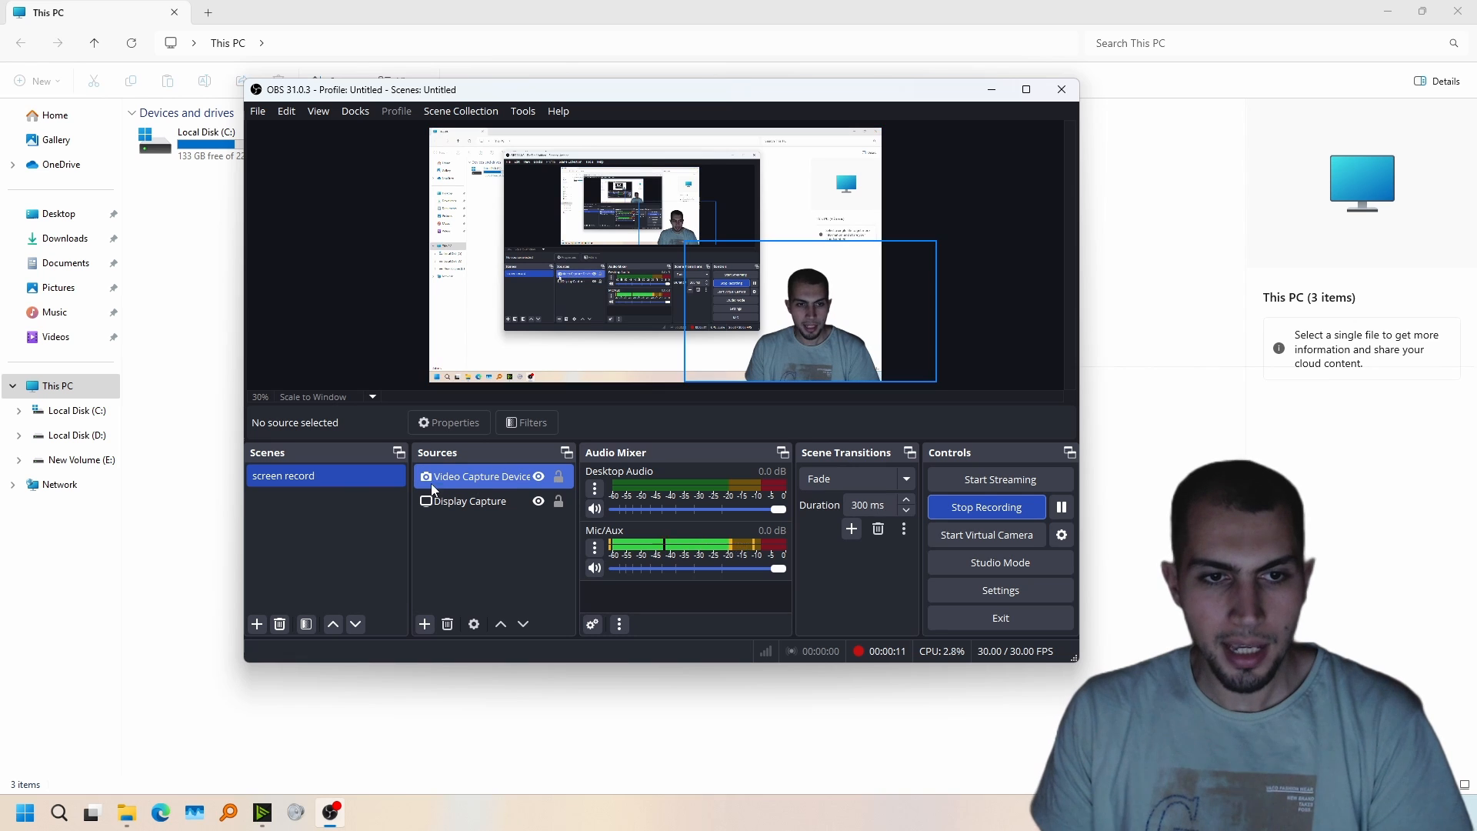
pyautogui.click(481, 478)
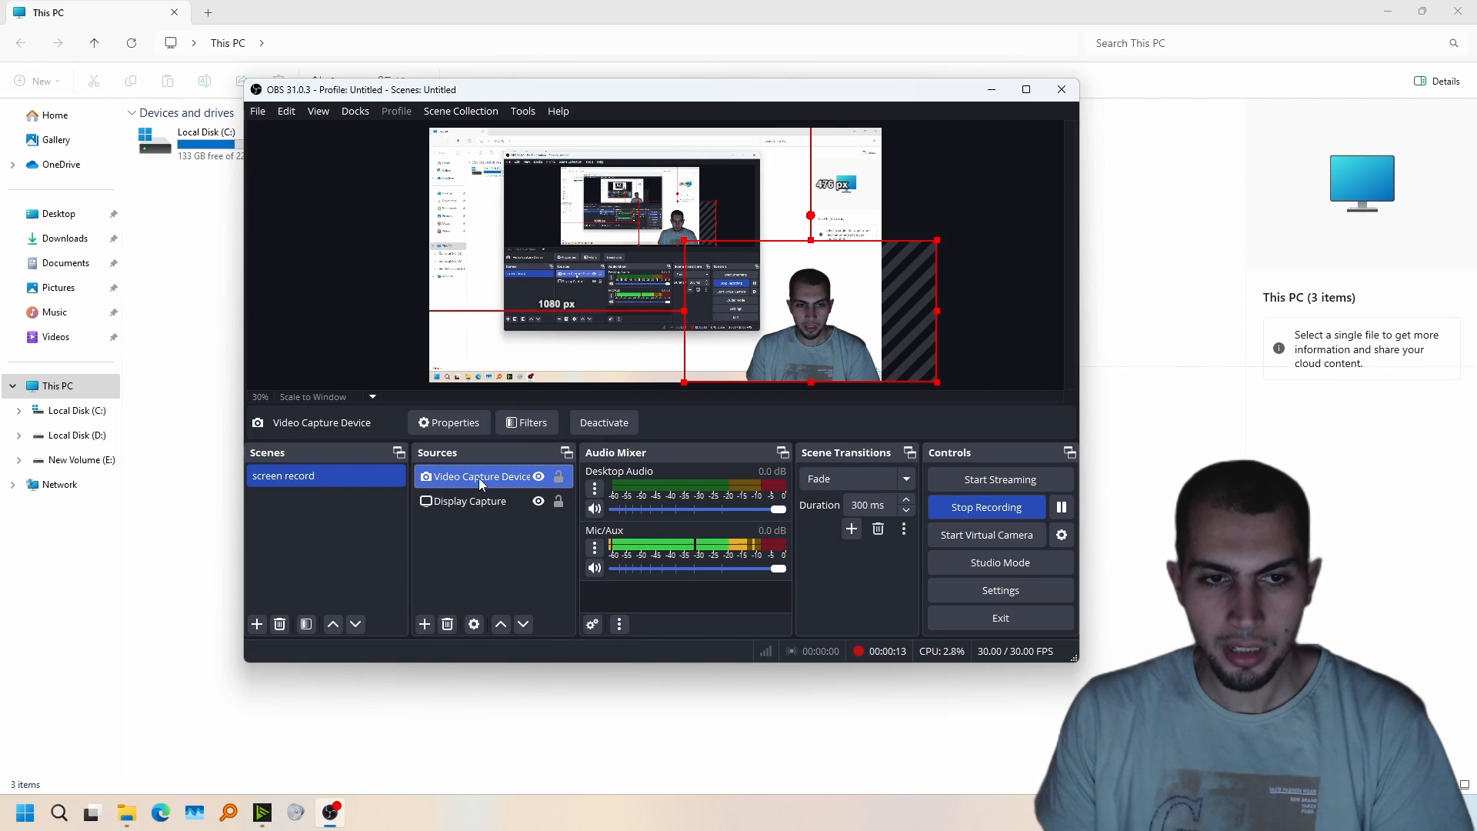
pyautogui.click(481, 548)
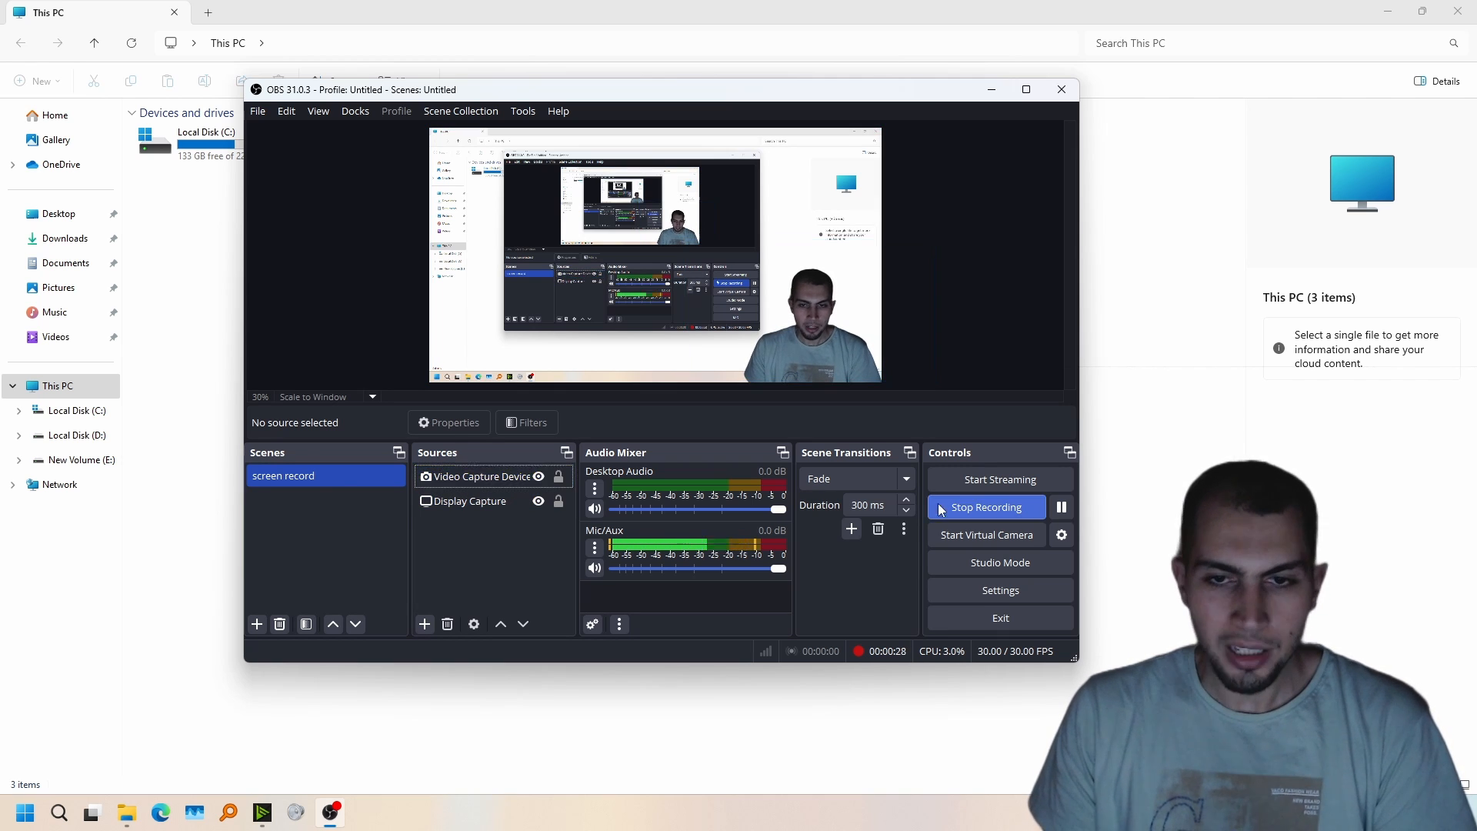
pyautogui.rightClick(485, 481)
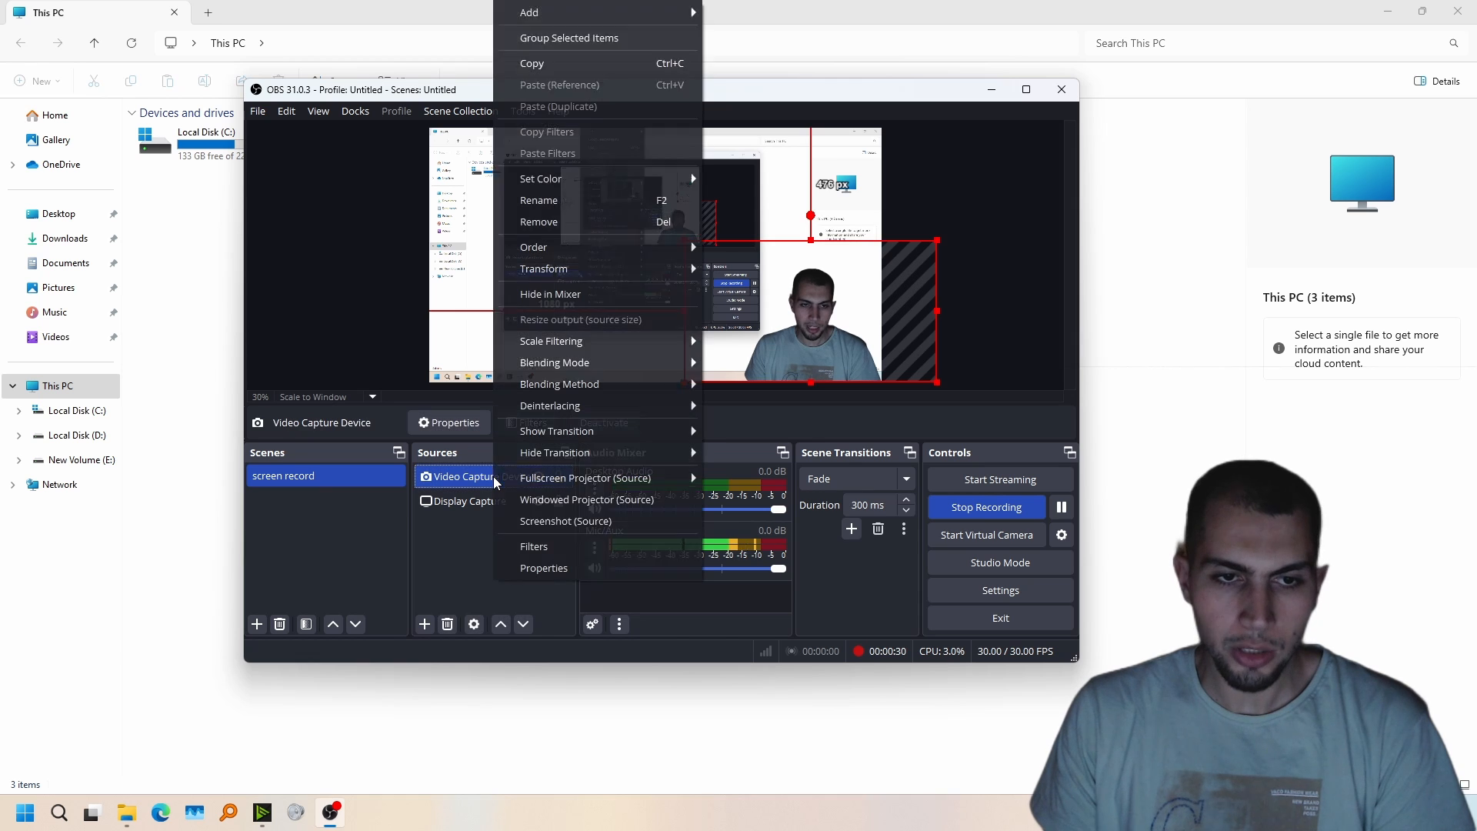
pyautogui.click(574, 552)
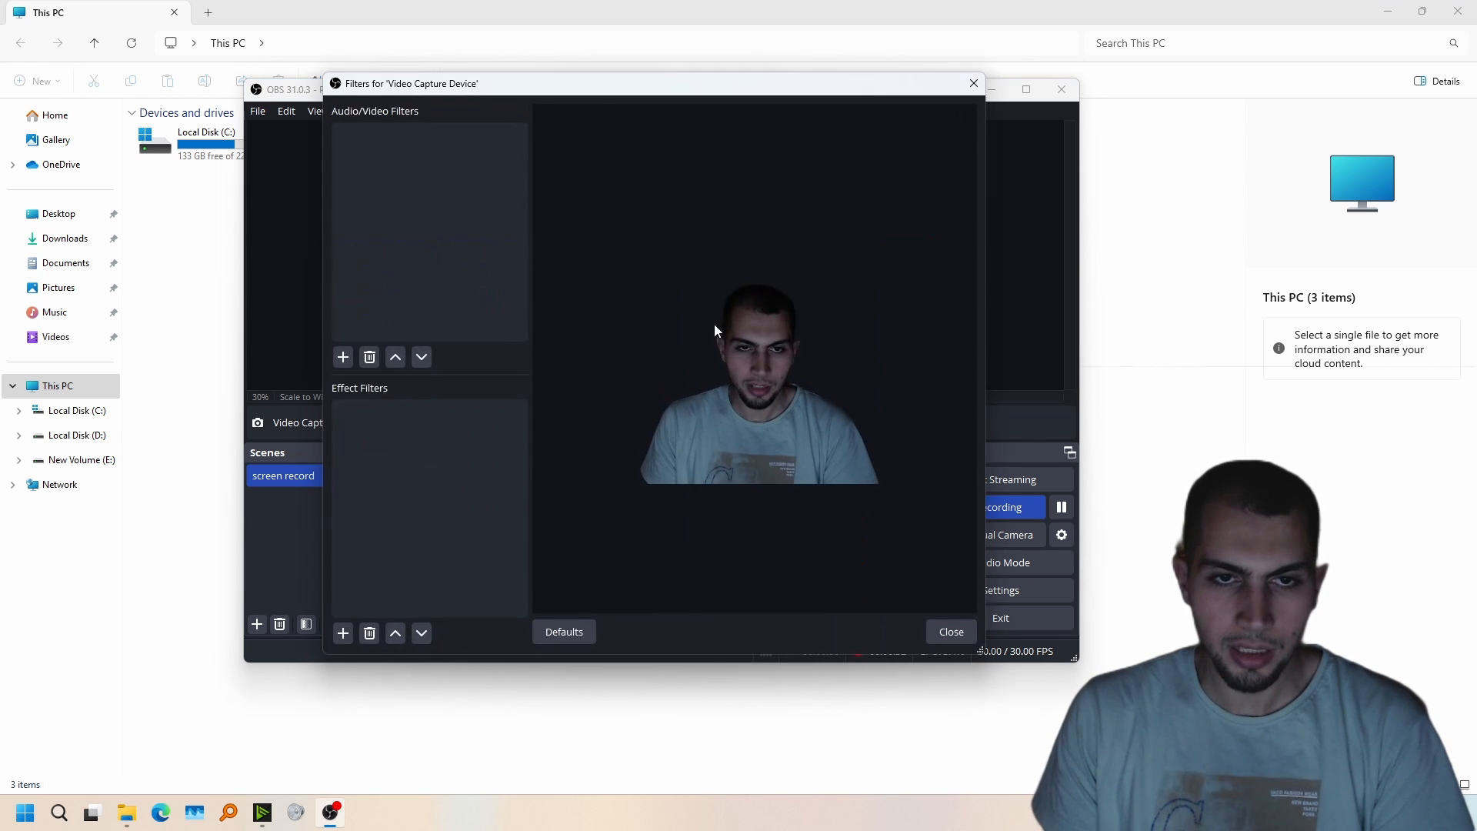
pyautogui.click(340, 635)
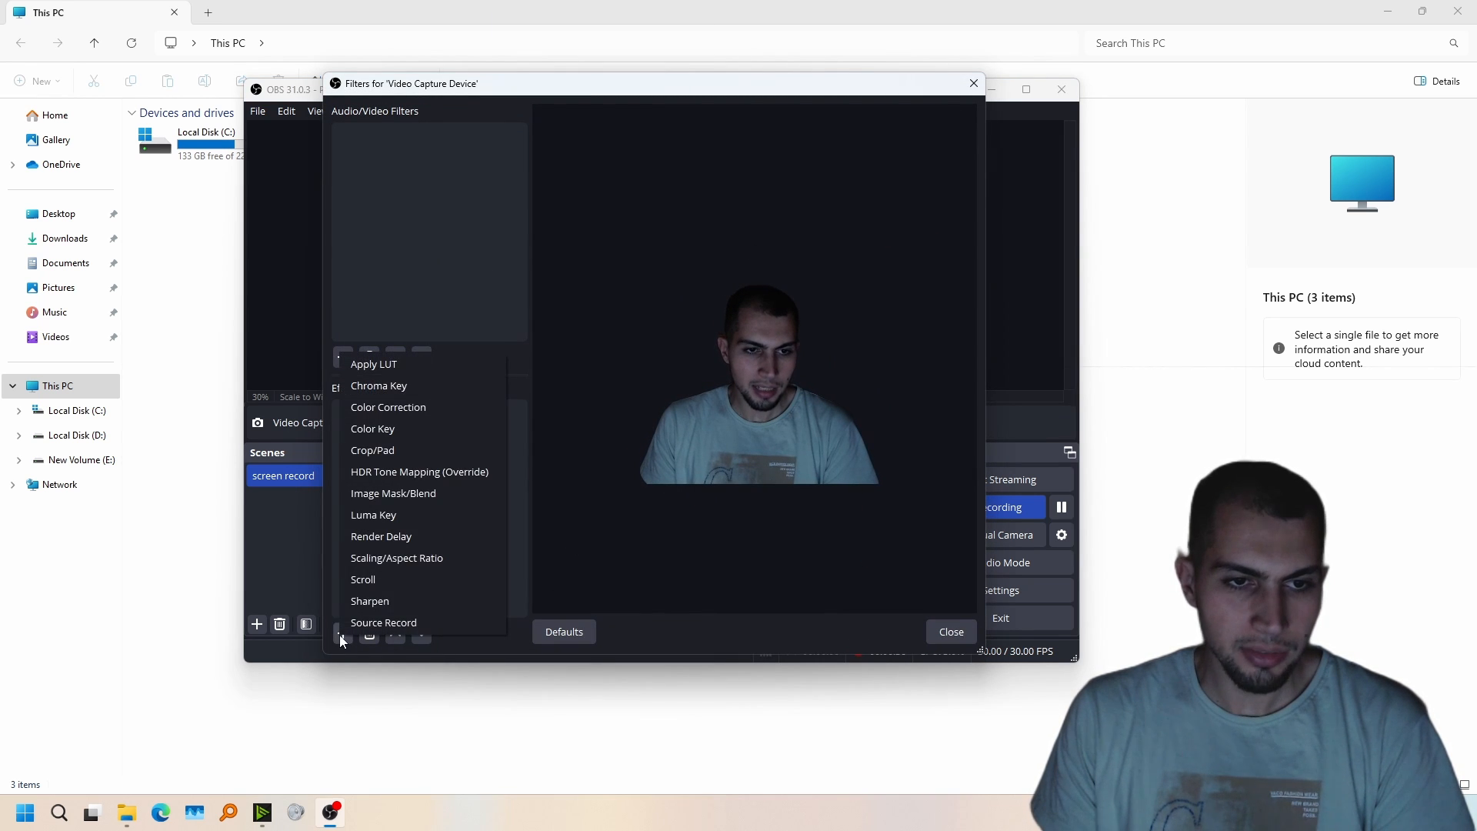
pyautogui.click(408, 624)
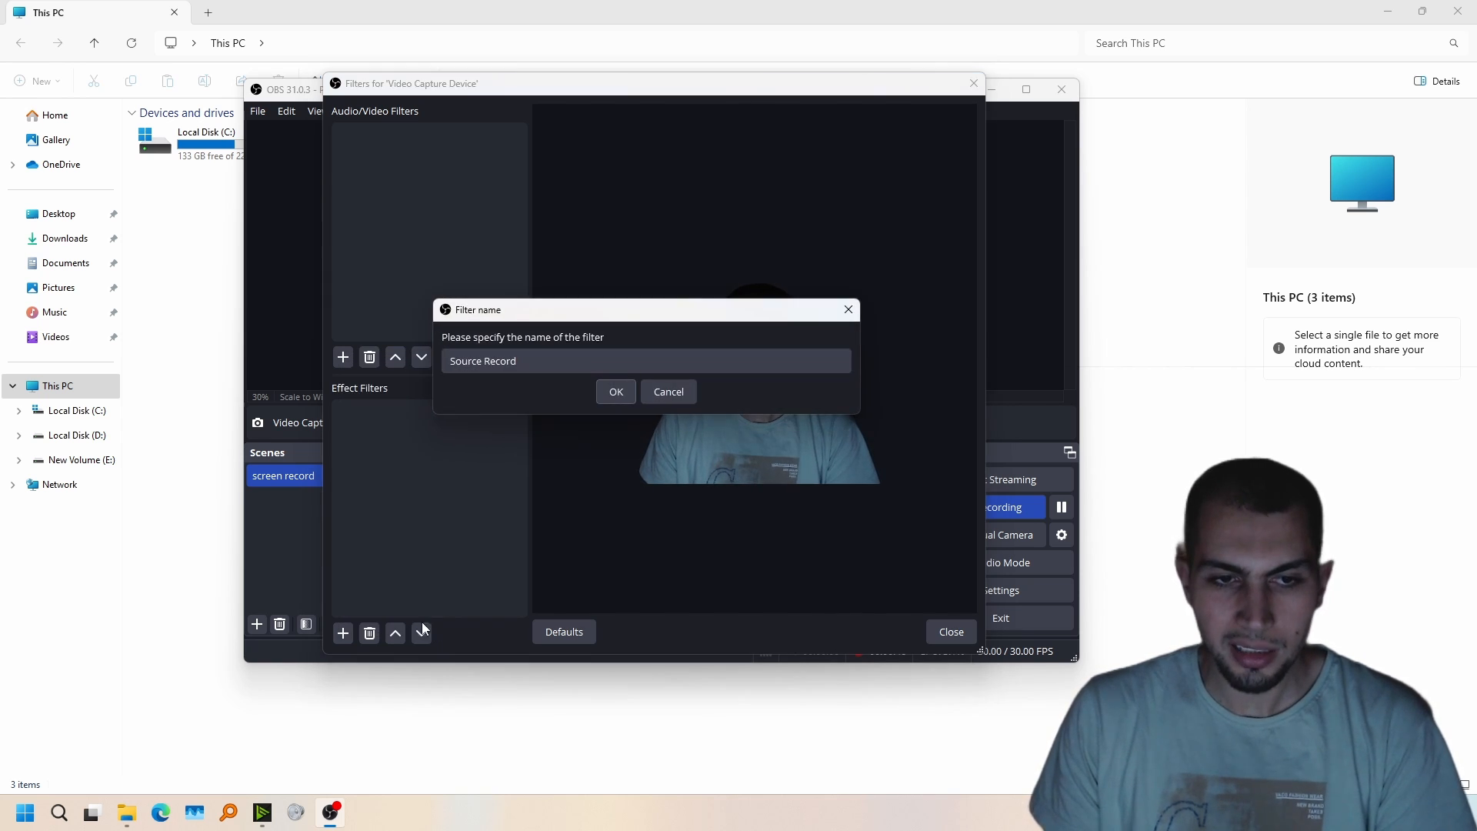
pyautogui.click(617, 392)
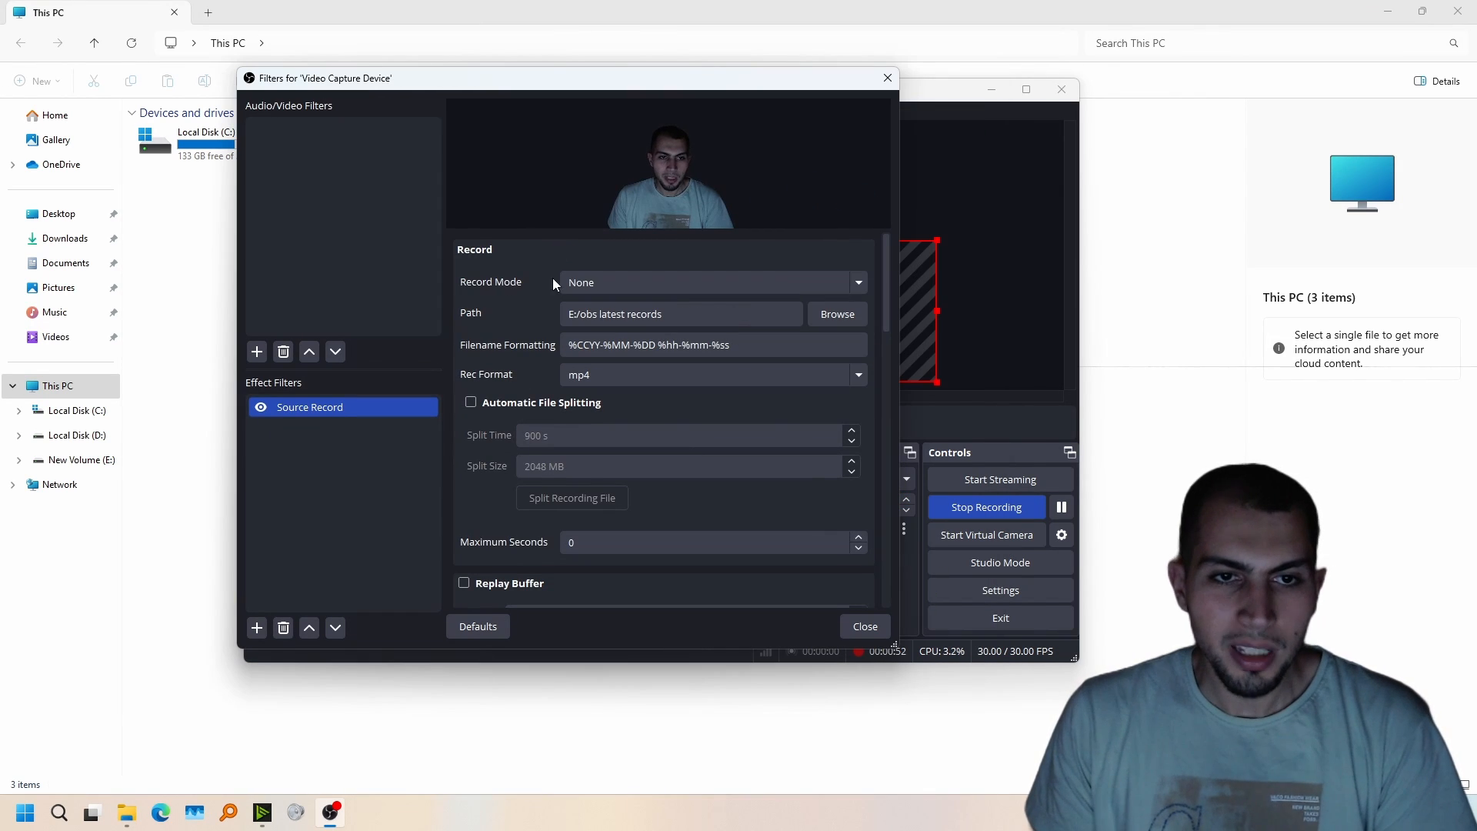
# - Turn off the Source Record filter and set its Record Mode to Recording
pyautogui.click(811, 281)
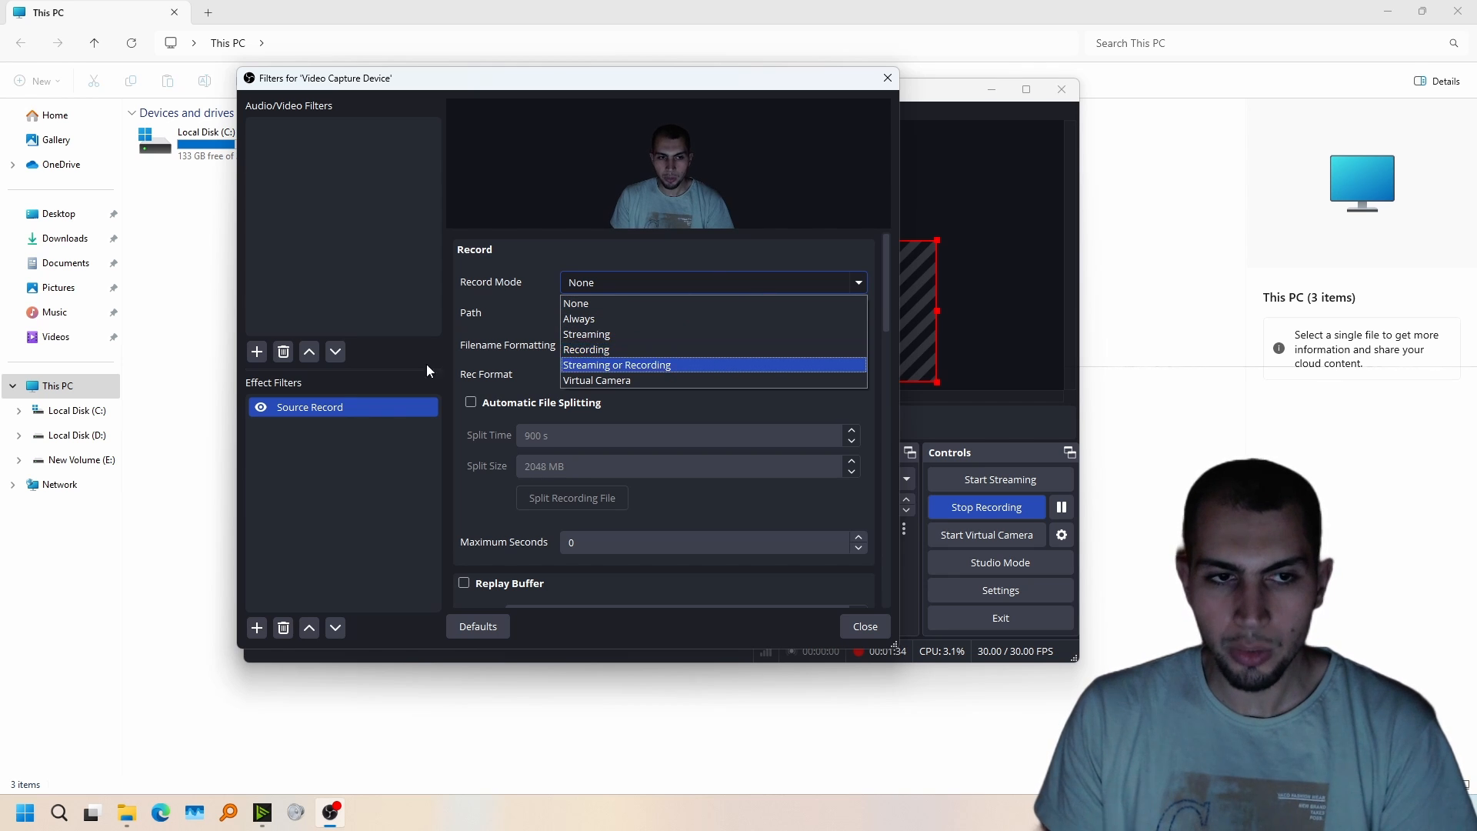
pyautogui.click(306, 406)
pyautogui.click(706, 285)
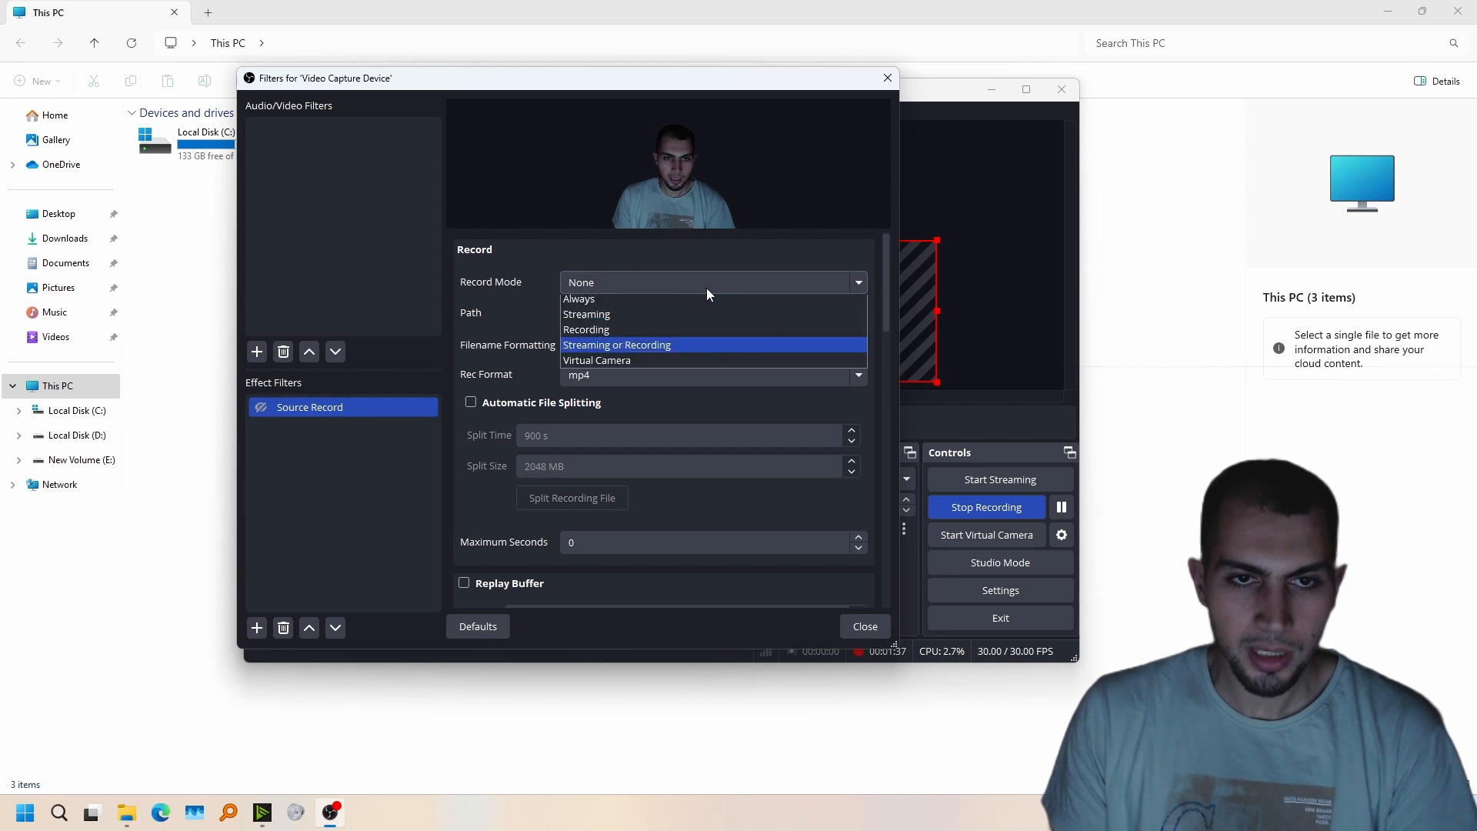
pyautogui.click(680, 349)
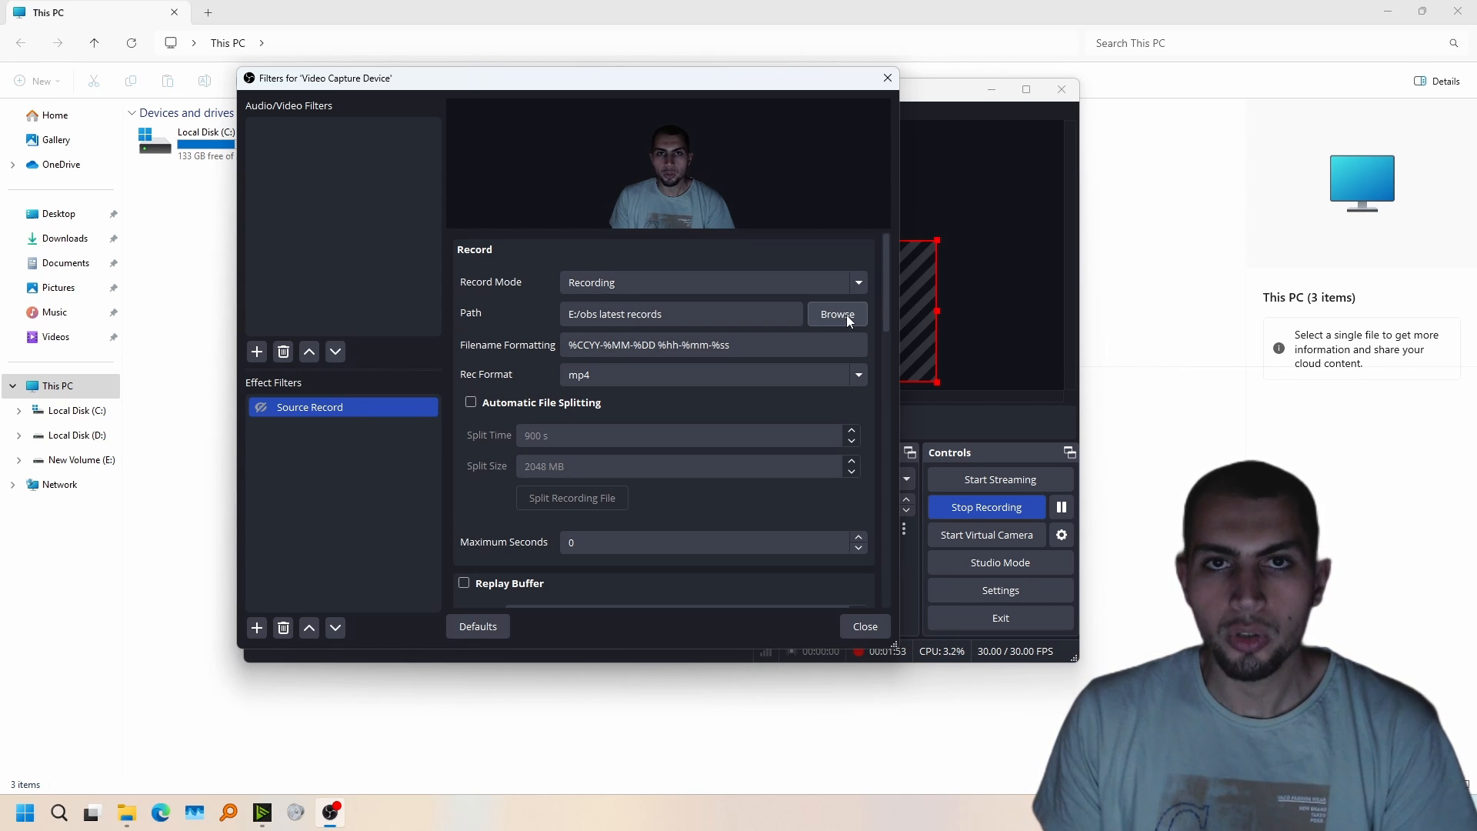
# - Compare the path, format, encoder and bitrate options in the main recording output settings with those of the Source Record filter
pyautogui.click(1021, 592)
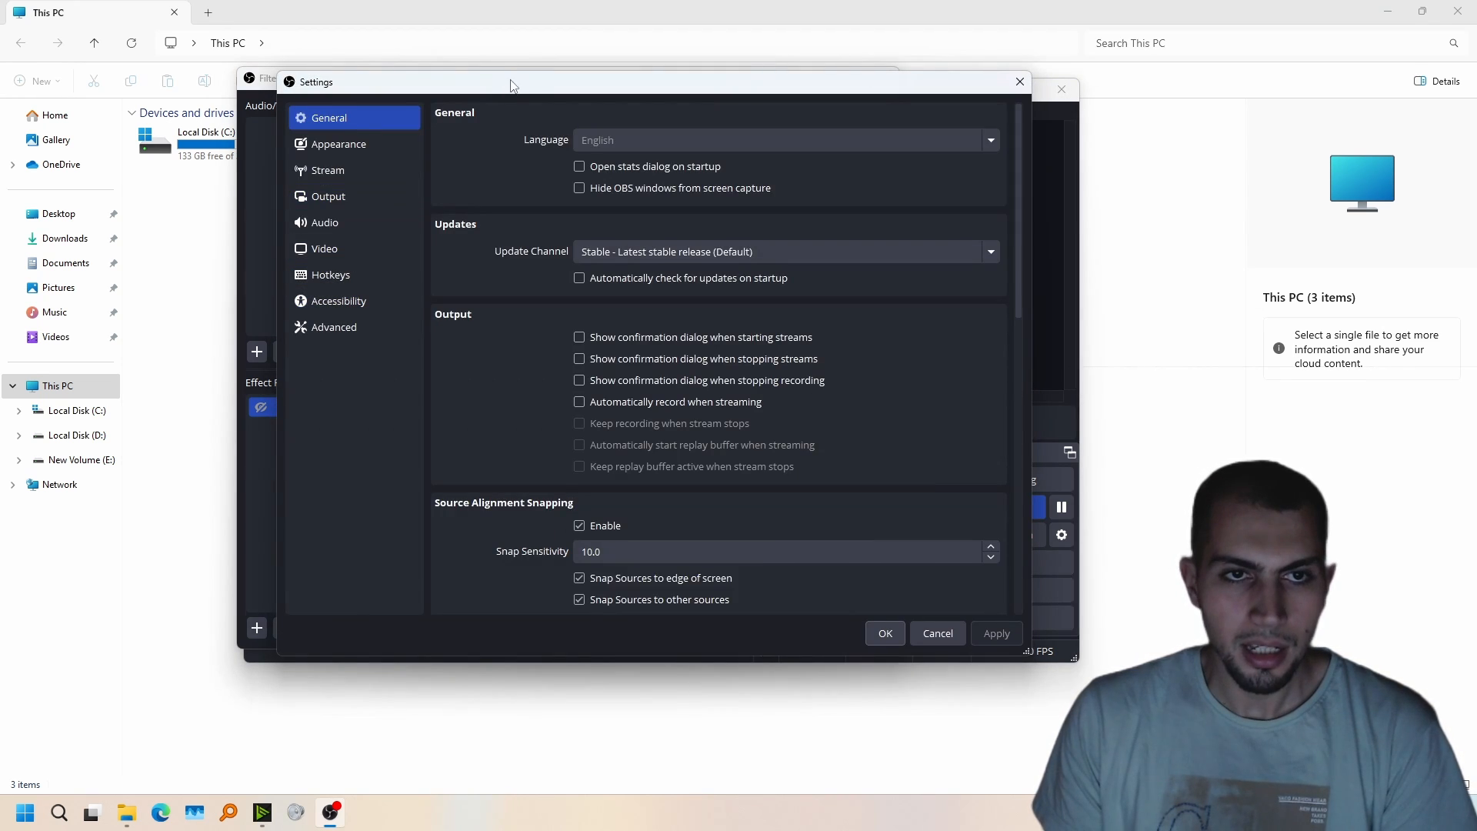
pyautogui.moveTo(510, 82); pyautogui.dragTo(73, 149)
pyautogui.click(1047, 347)
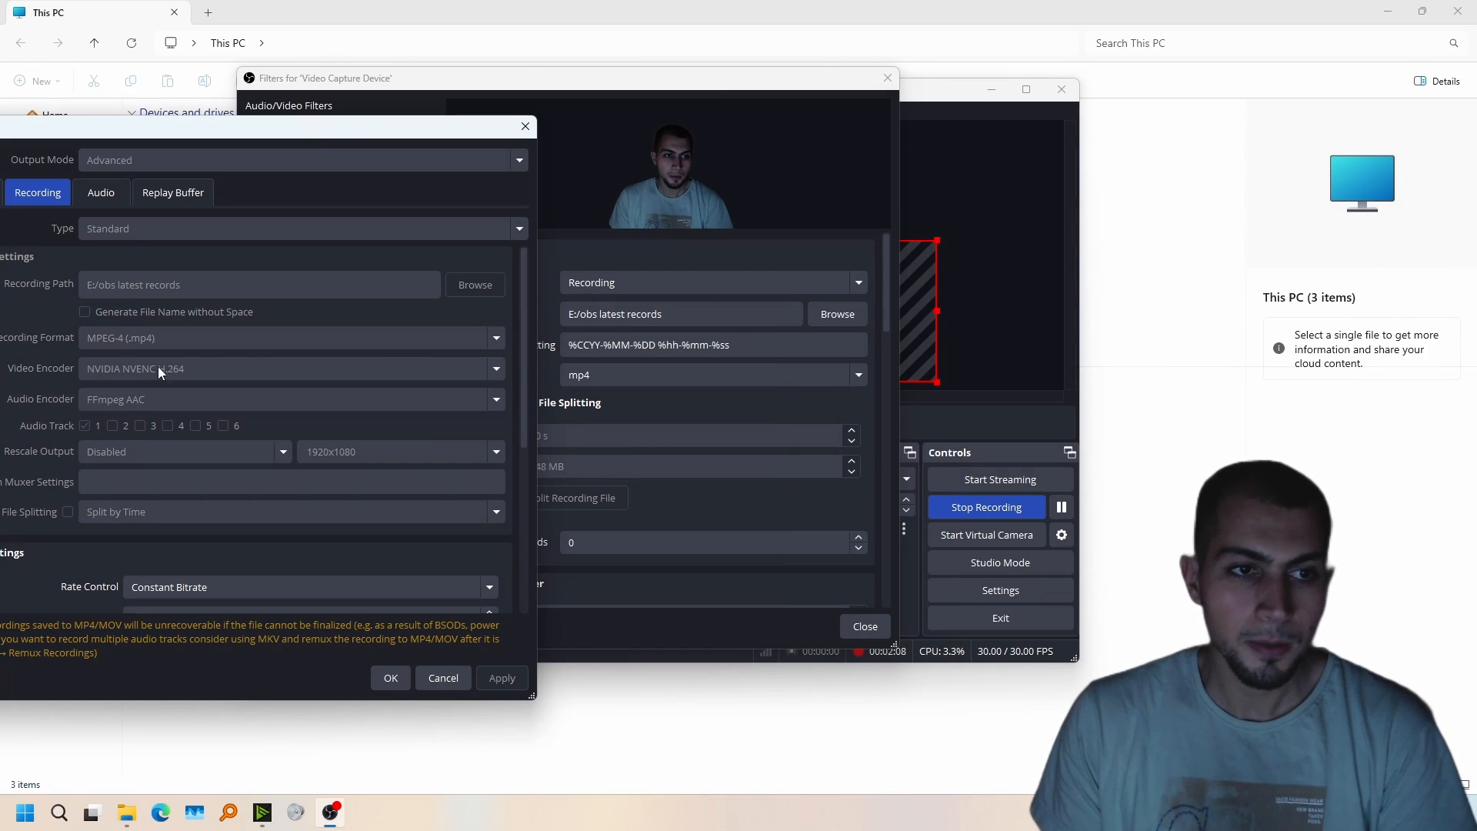
pyautogui.click(390, 677)
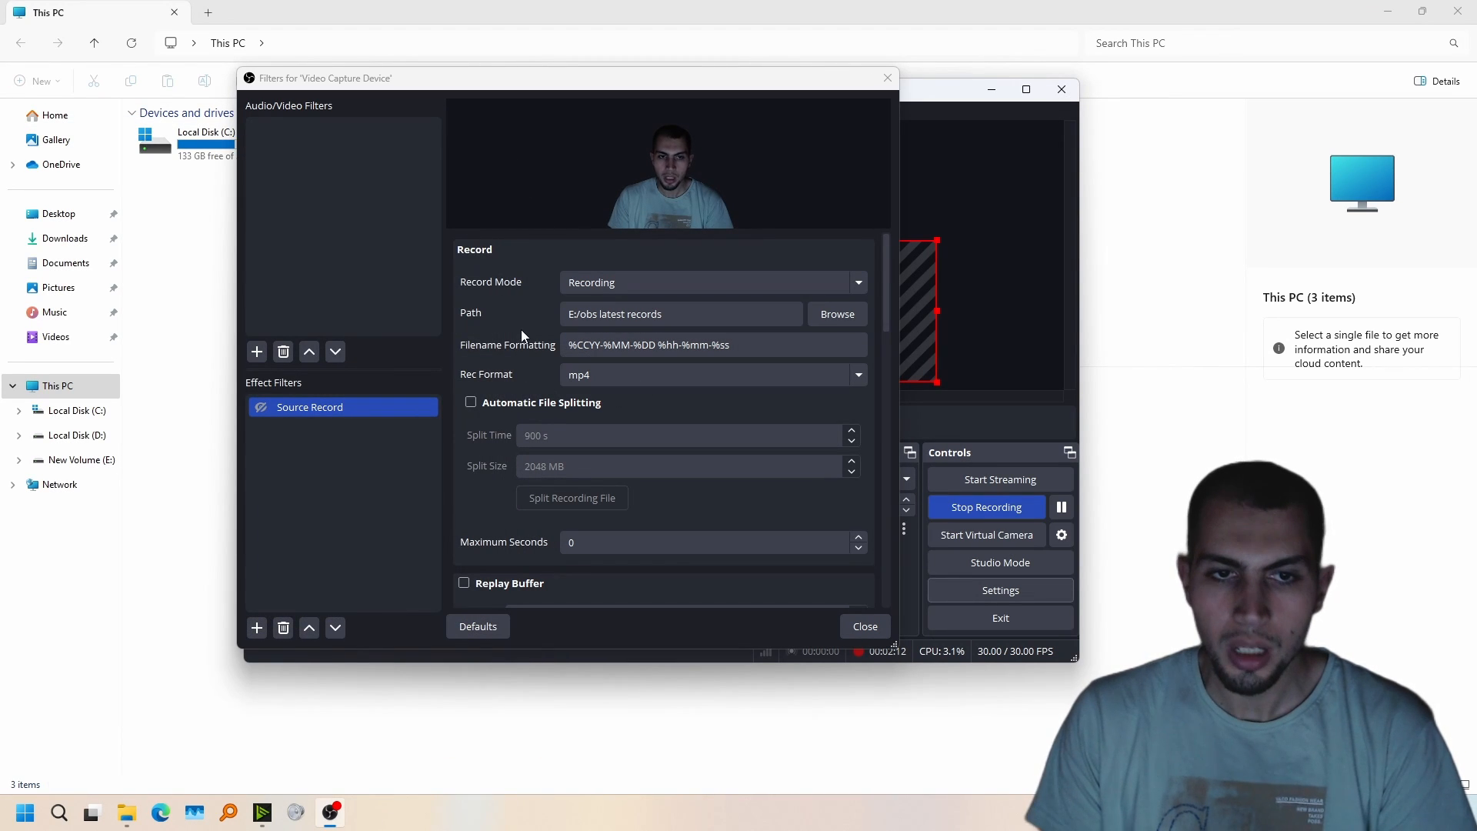
pyautogui.scroll(-5, 515, 349)
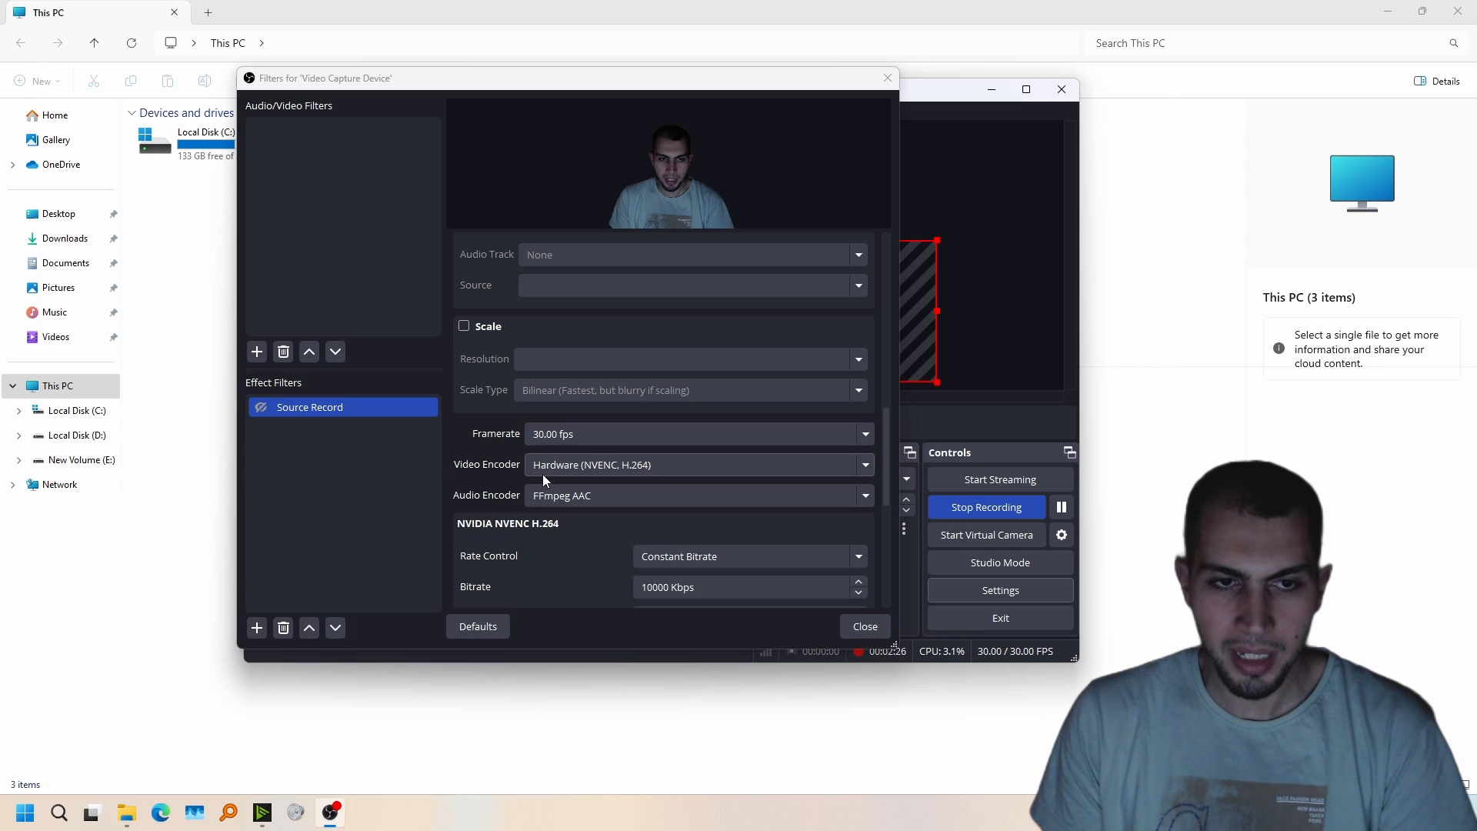
pyautogui.scroll(-1, 508, 504)
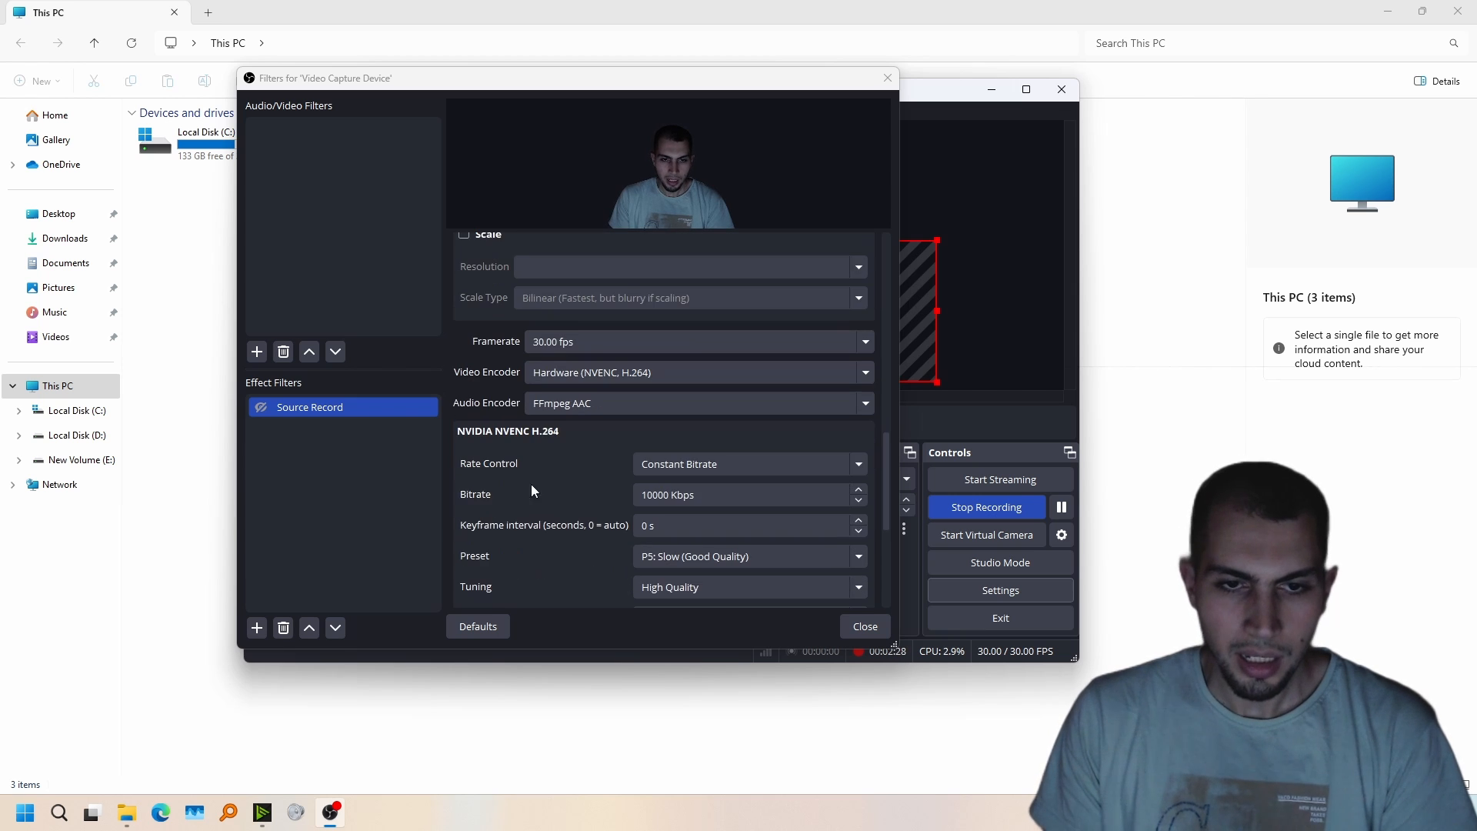
pyautogui.scroll(-3, 559, 502)
pyautogui.scroll(11, 497, 488)
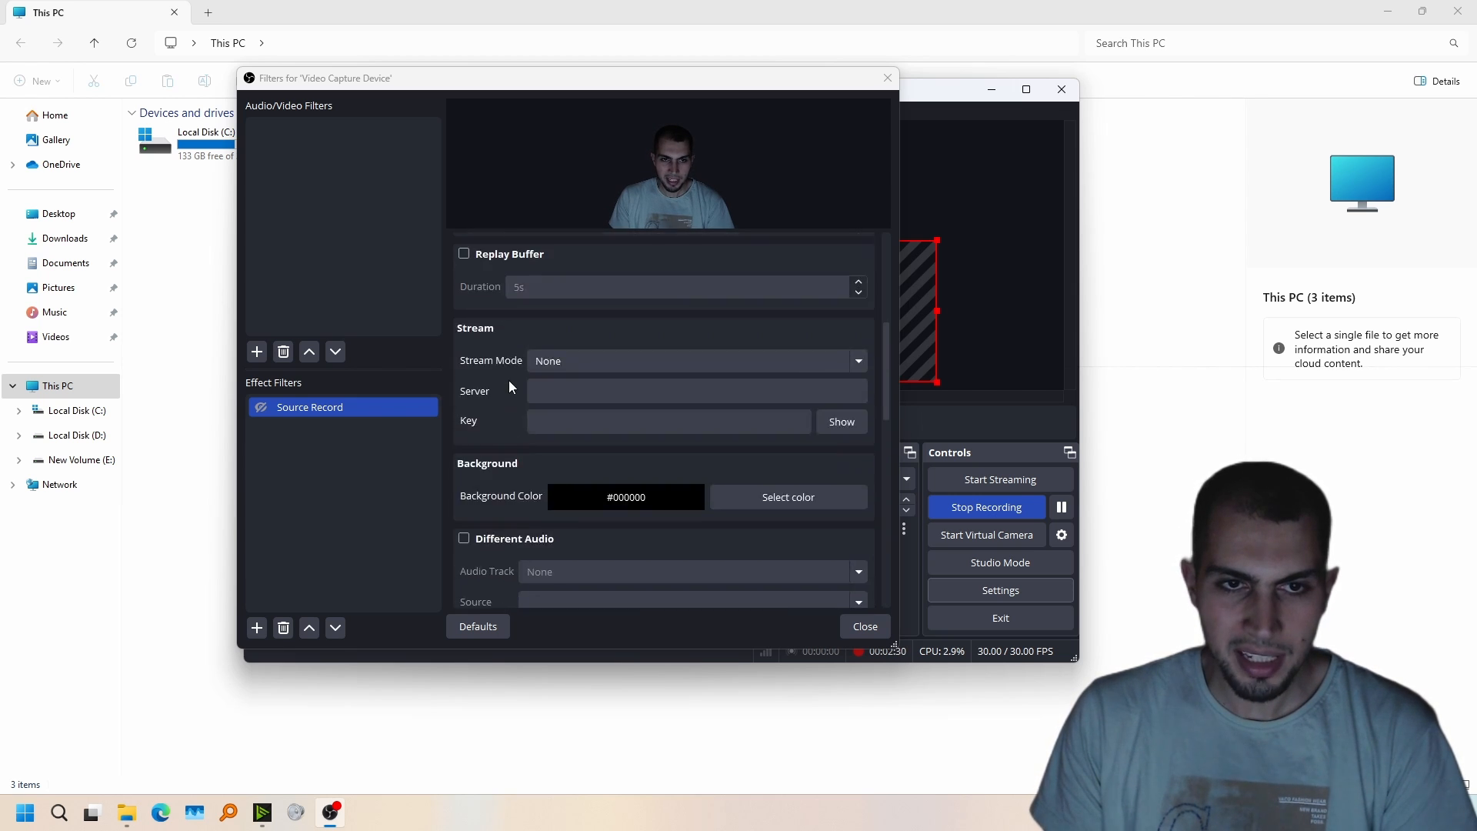
pyautogui.scroll(1, 484, 414)
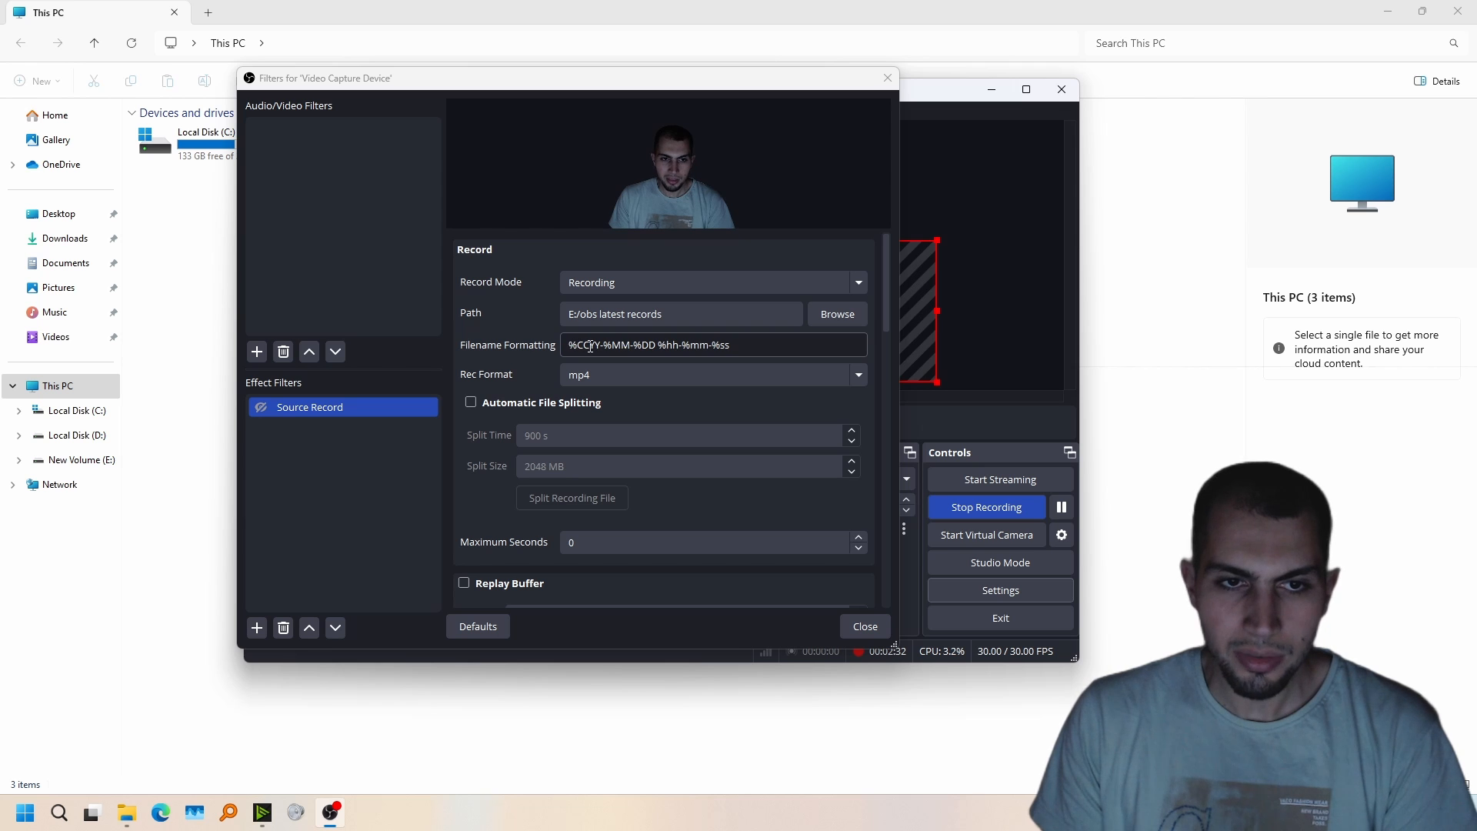
# - Prefix the Source Record filter's filename formatting with "source record" and turn the filter on
pyautogui.moveTo(583, 346); pyautogui.dragTo(570, 344)
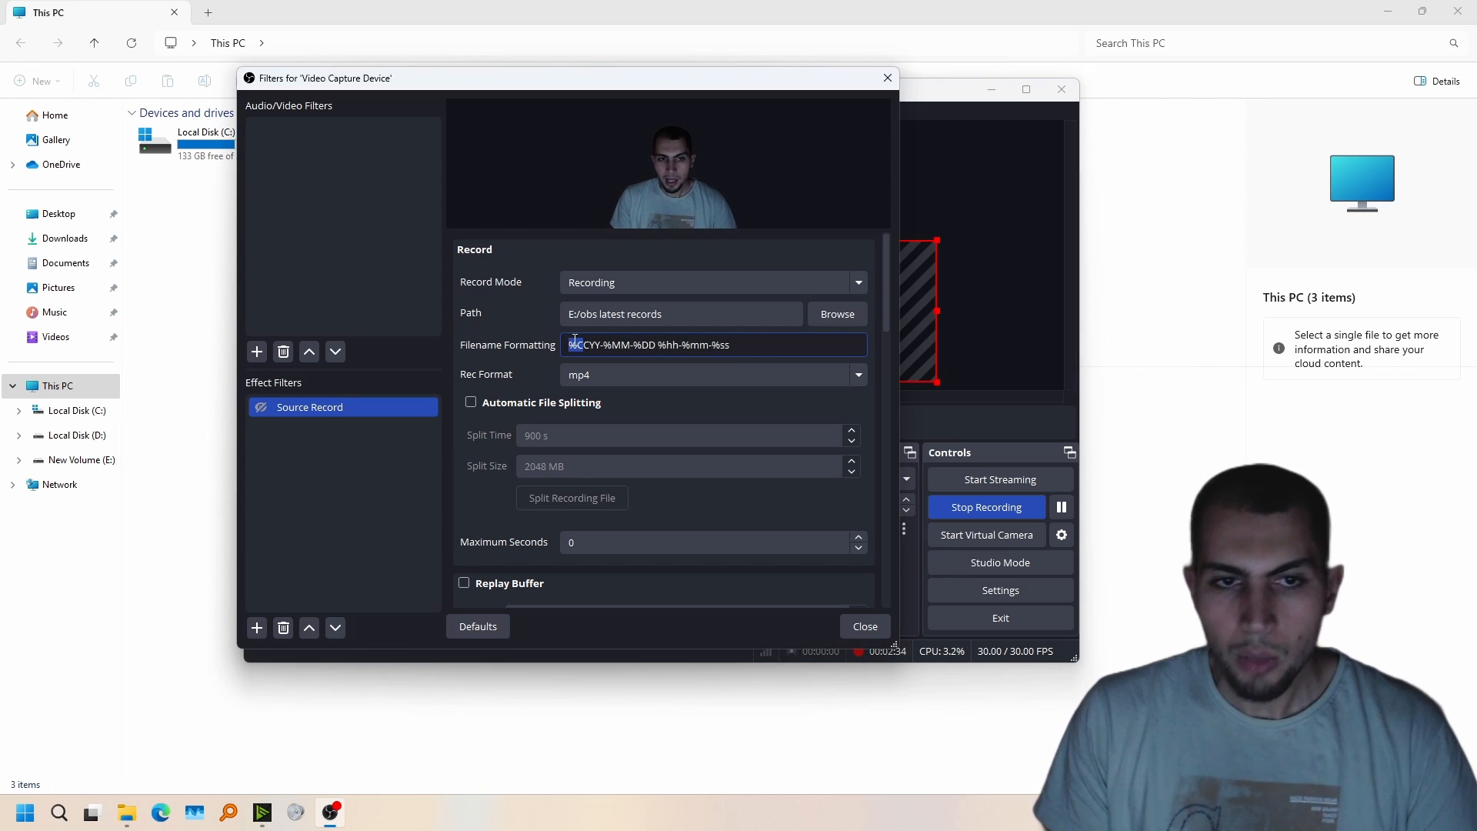
pyautogui.click(571, 346)
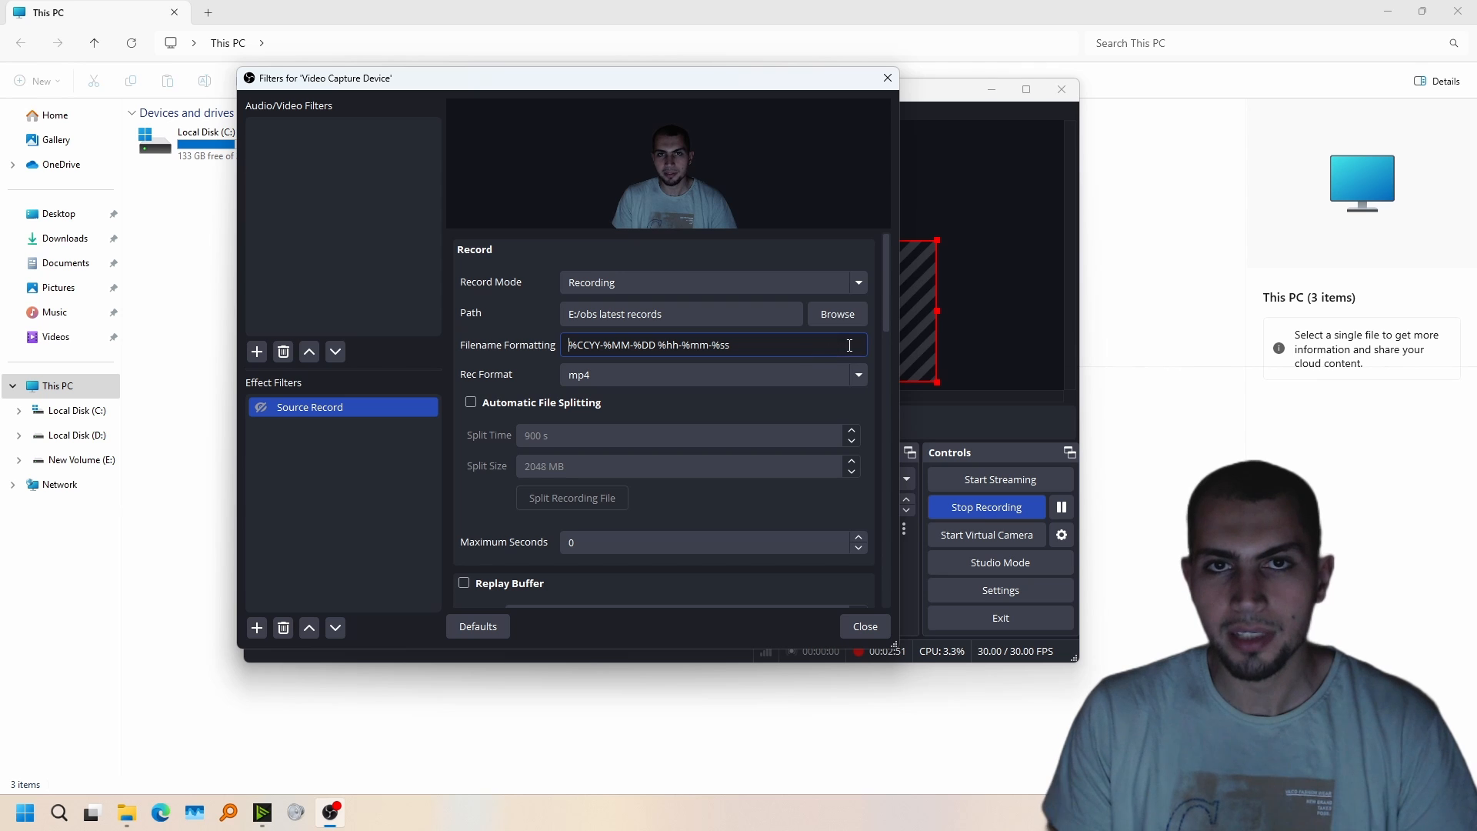
pyautogui.click(569, 345)
pyautogui.write('sour')
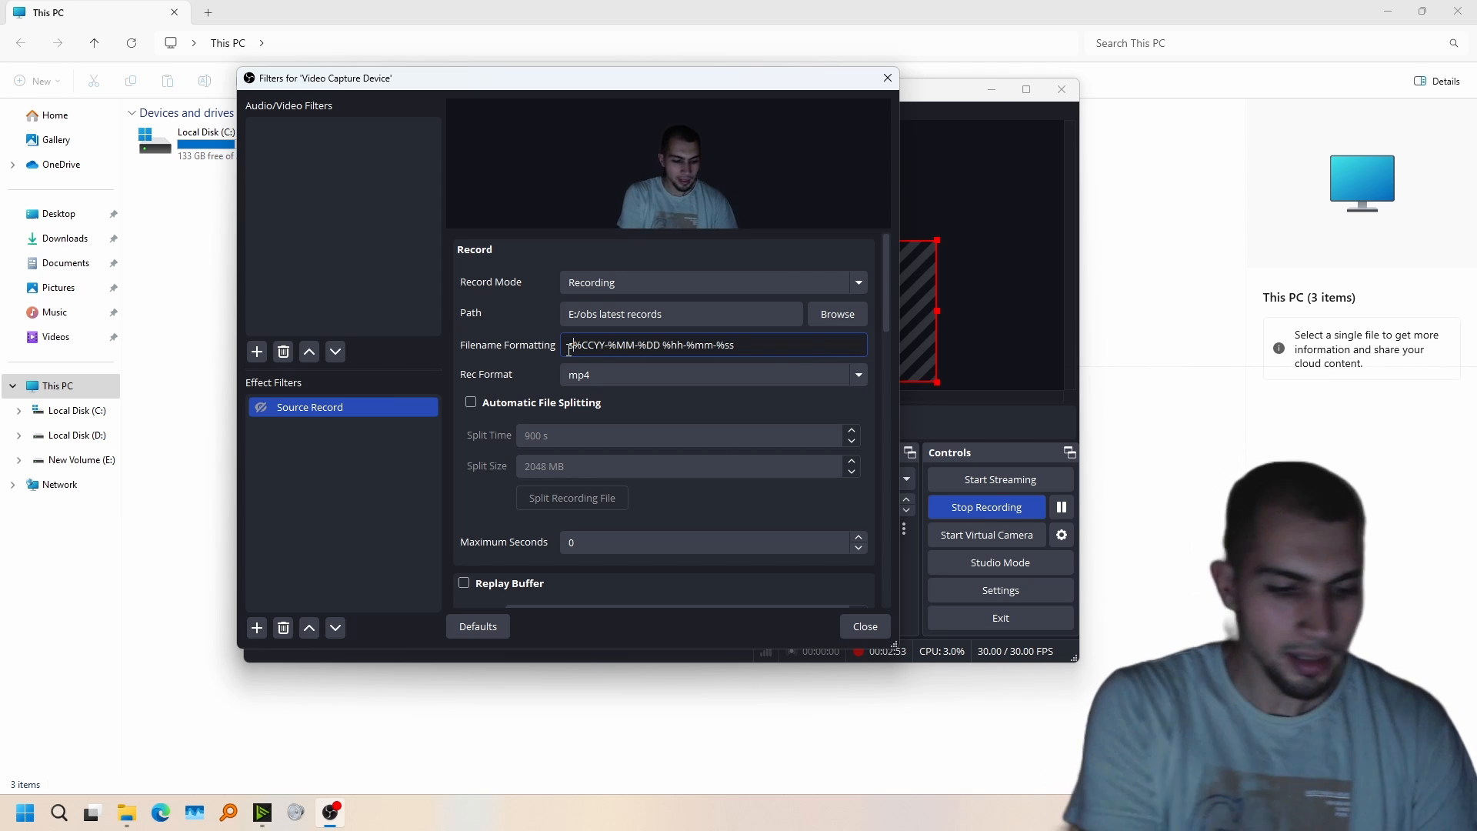
pyautogui.write('ce record')
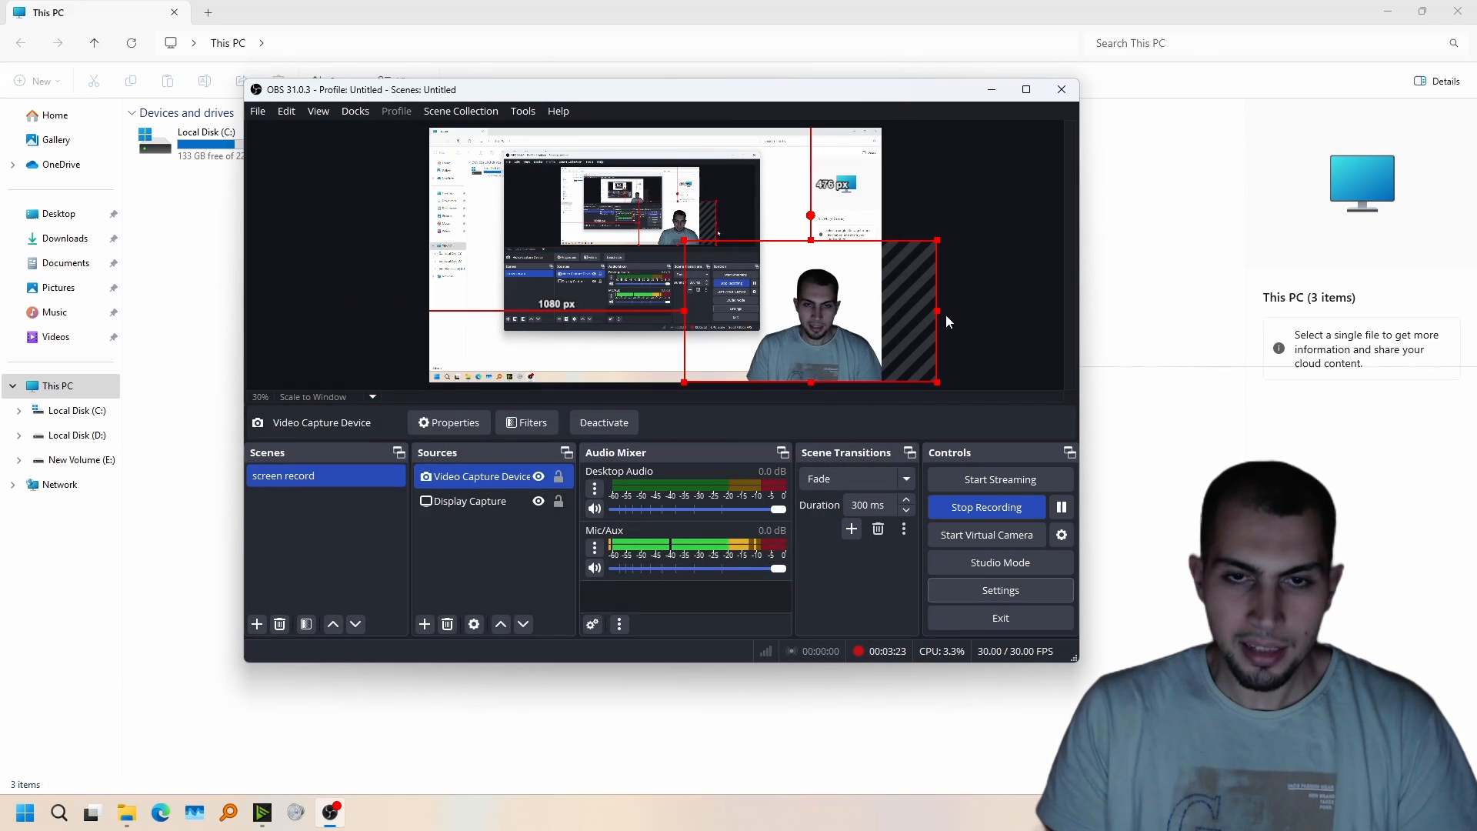
# - Check whether the Source Record filter on the Video Capture Device source is enabled
pyautogui.click(1007, 260)
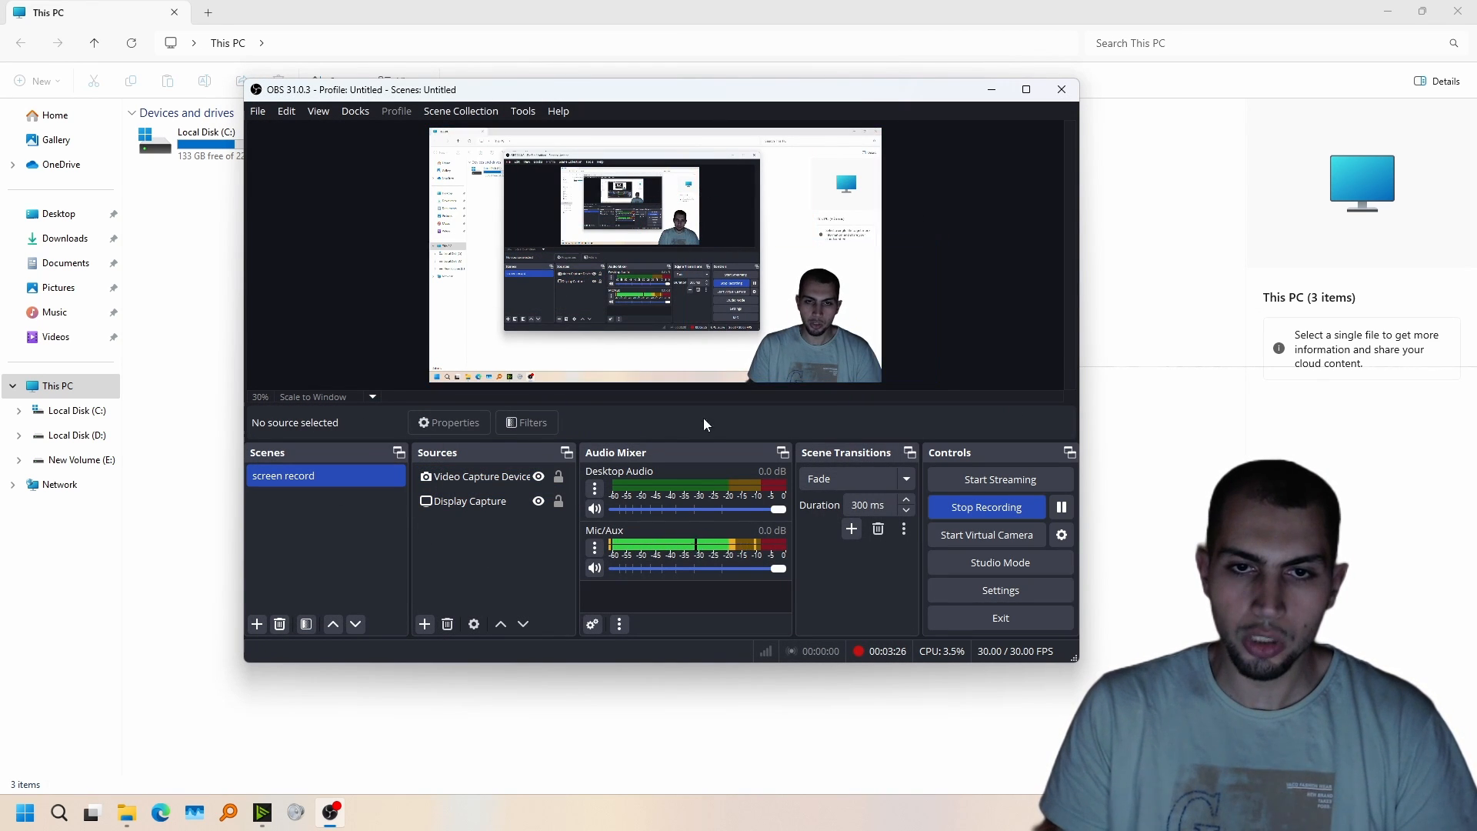
pyautogui.click(449, 500)
pyautogui.click(465, 479)
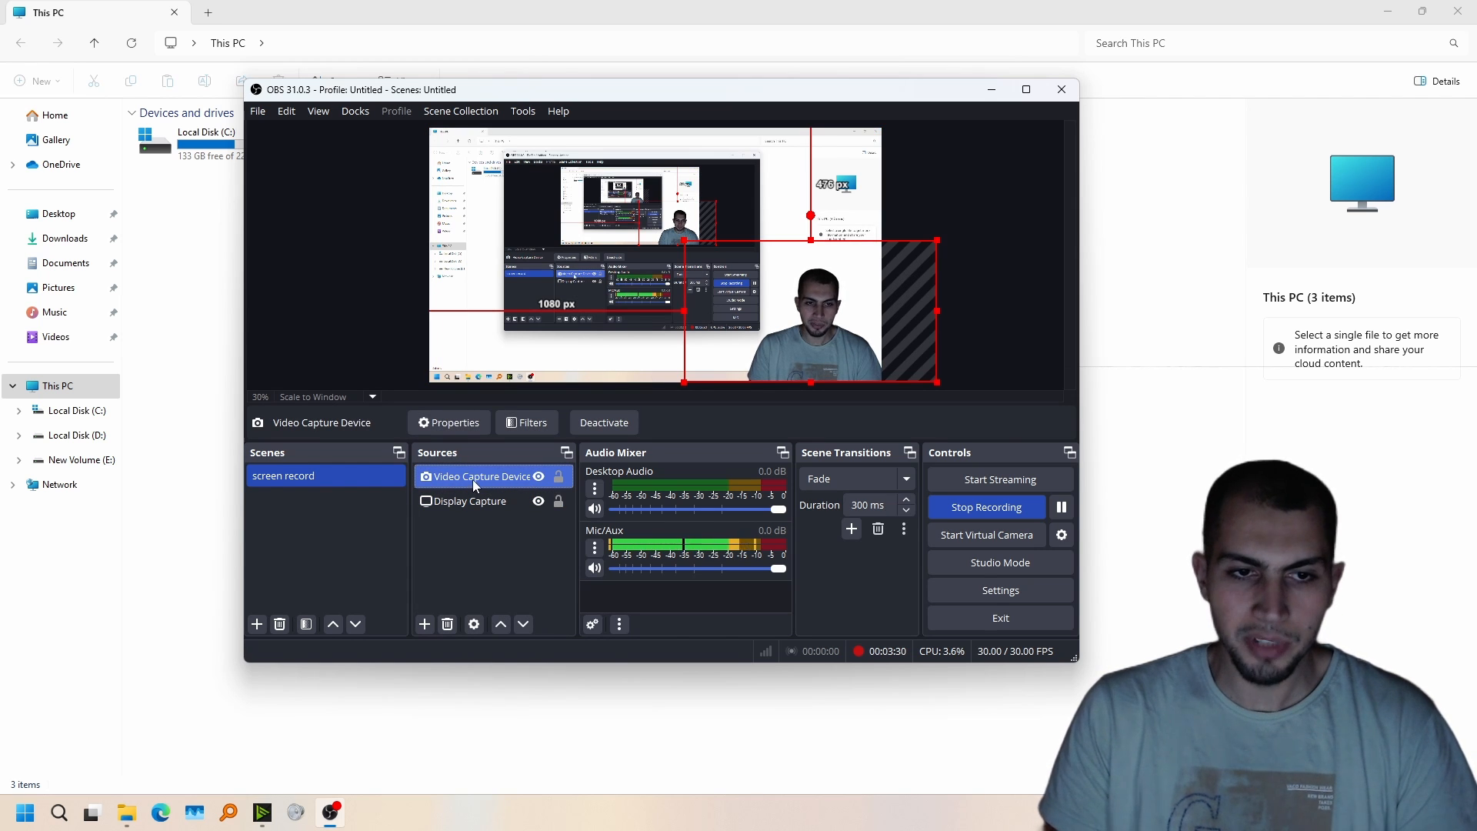
pyautogui.click(527, 422)
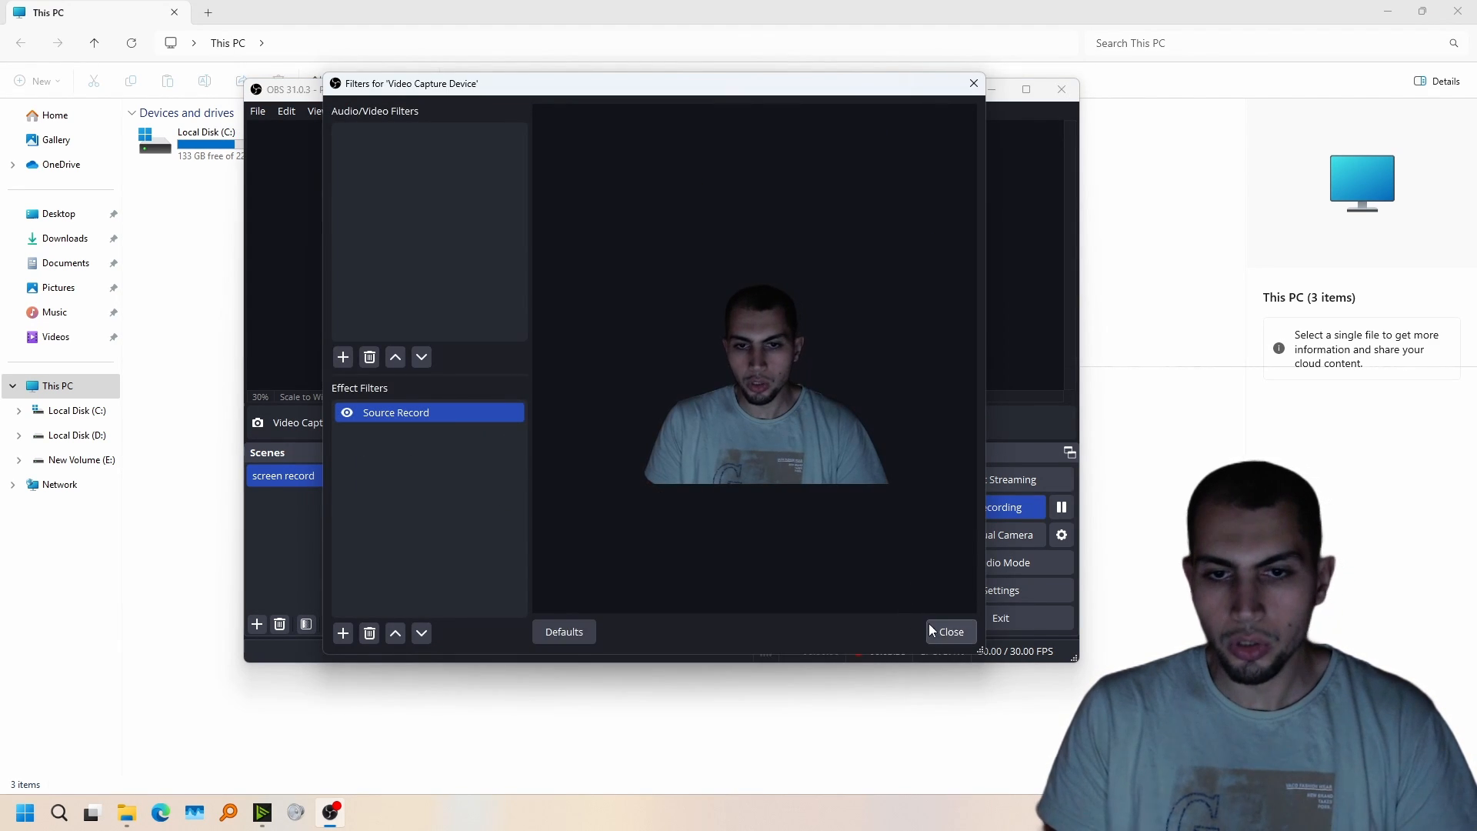
pyautogui.click(951, 632)
# - Switch to File Explorer, open the obs latest records folder on New Volume (E:), and inspect the main recording and source record files
pyautogui.click(993, 89)
pyautogui.doubleClick(557, 143)
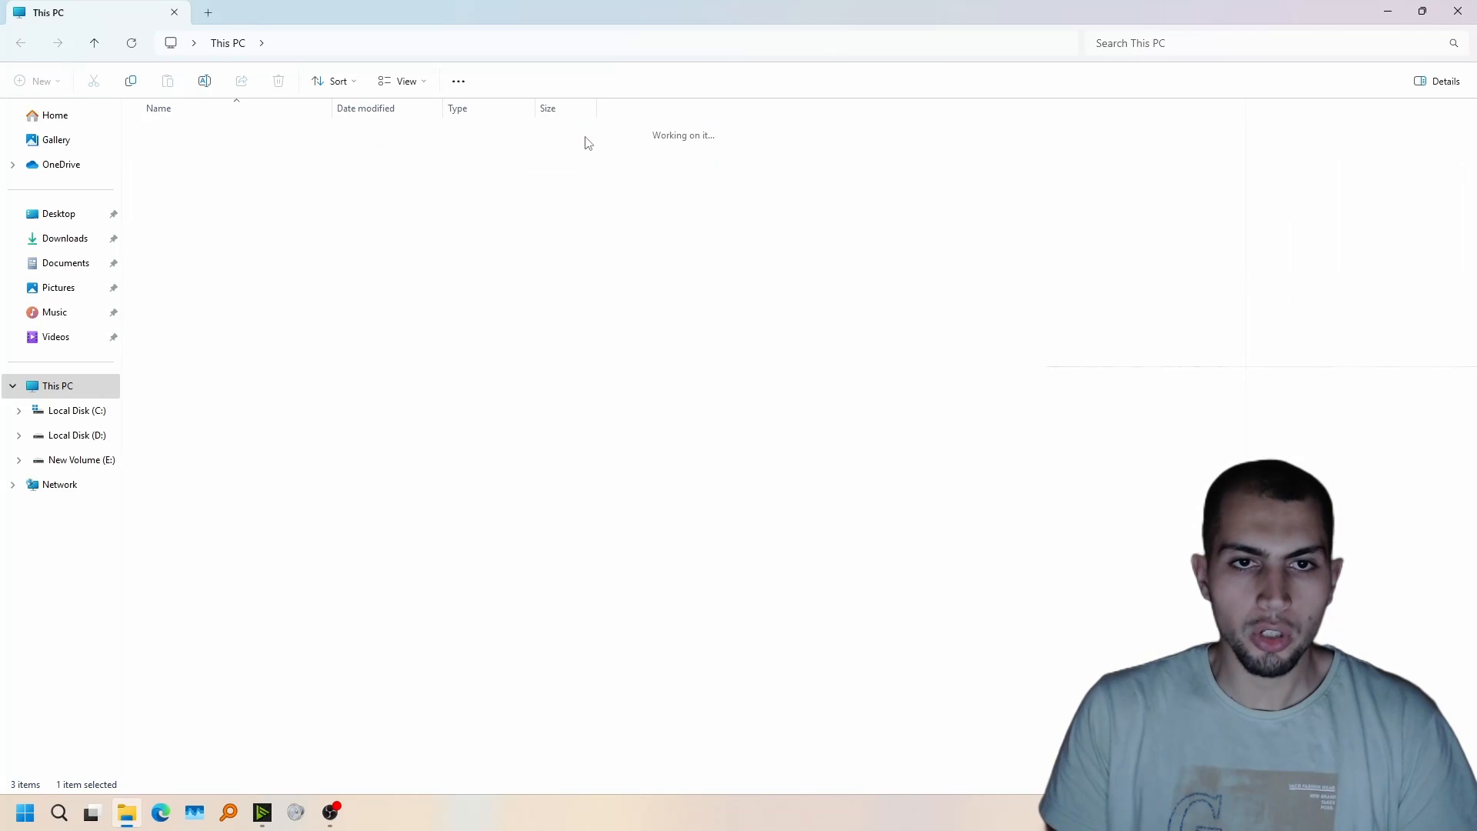
pyautogui.doubleClick(244, 353)
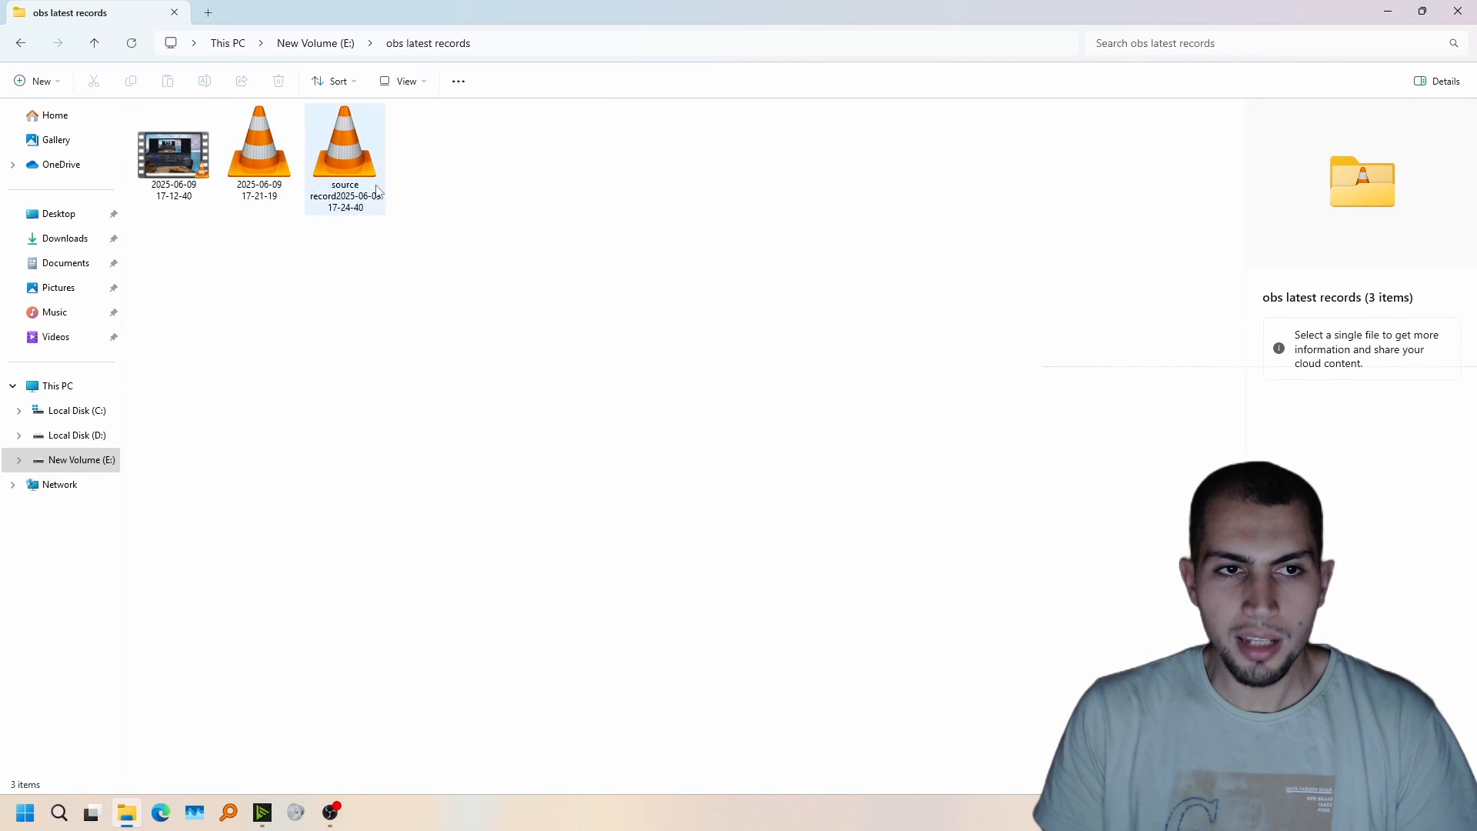
pyautogui.click(271, 194)
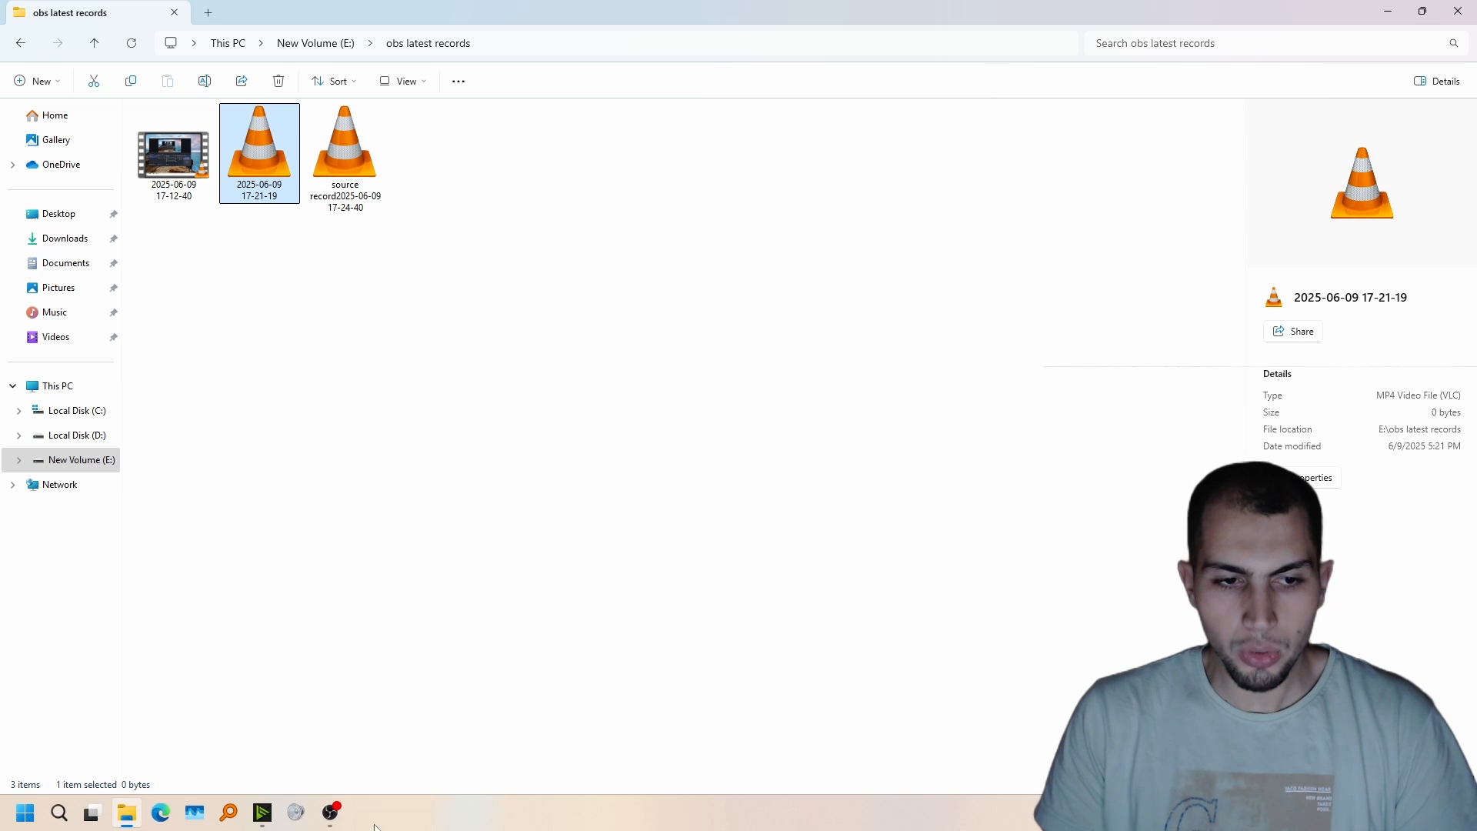
pyautogui.click(330, 813)
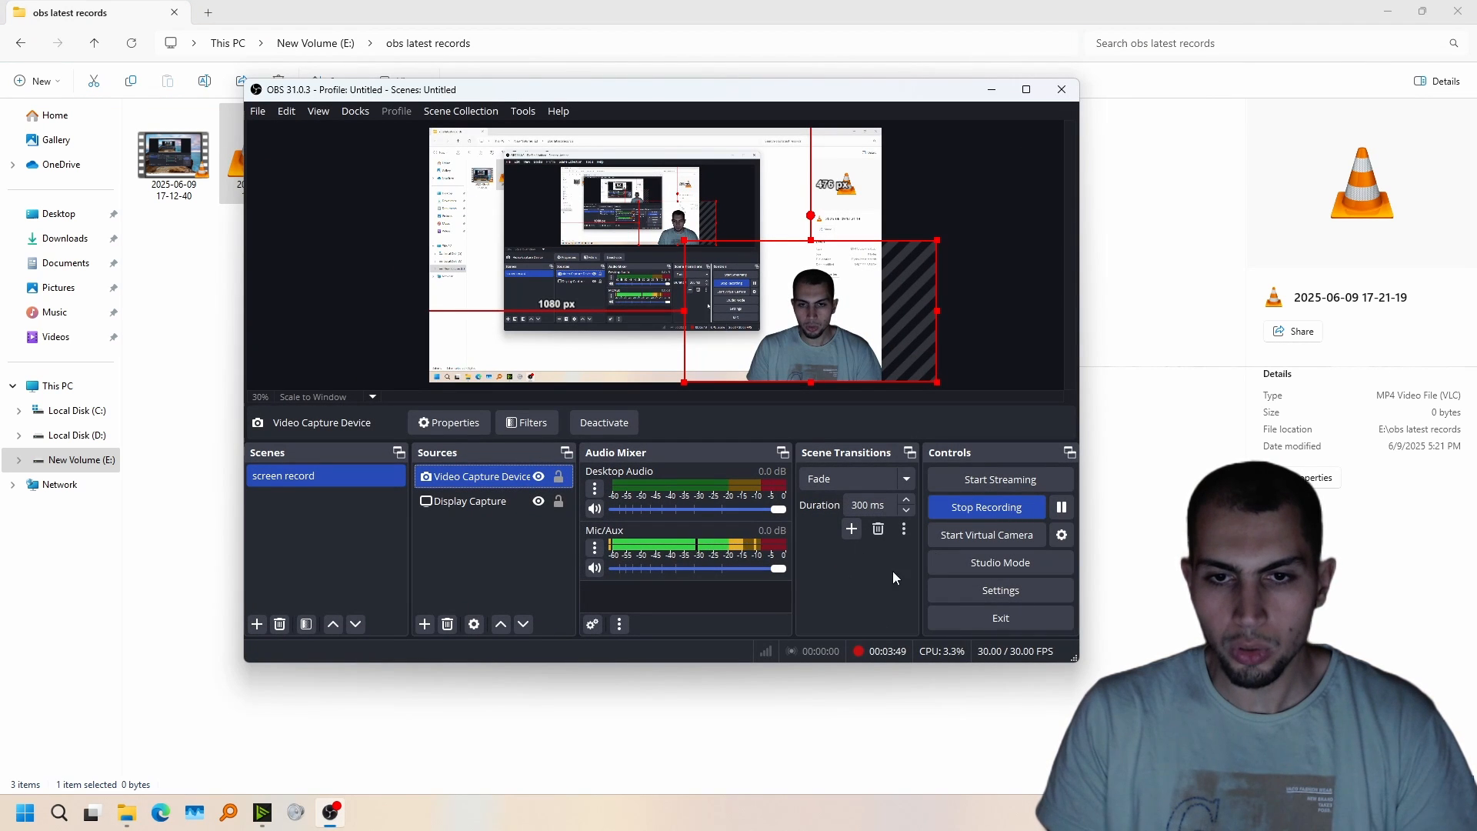
pyautogui.click(991, 91)
pyautogui.click(350, 176)
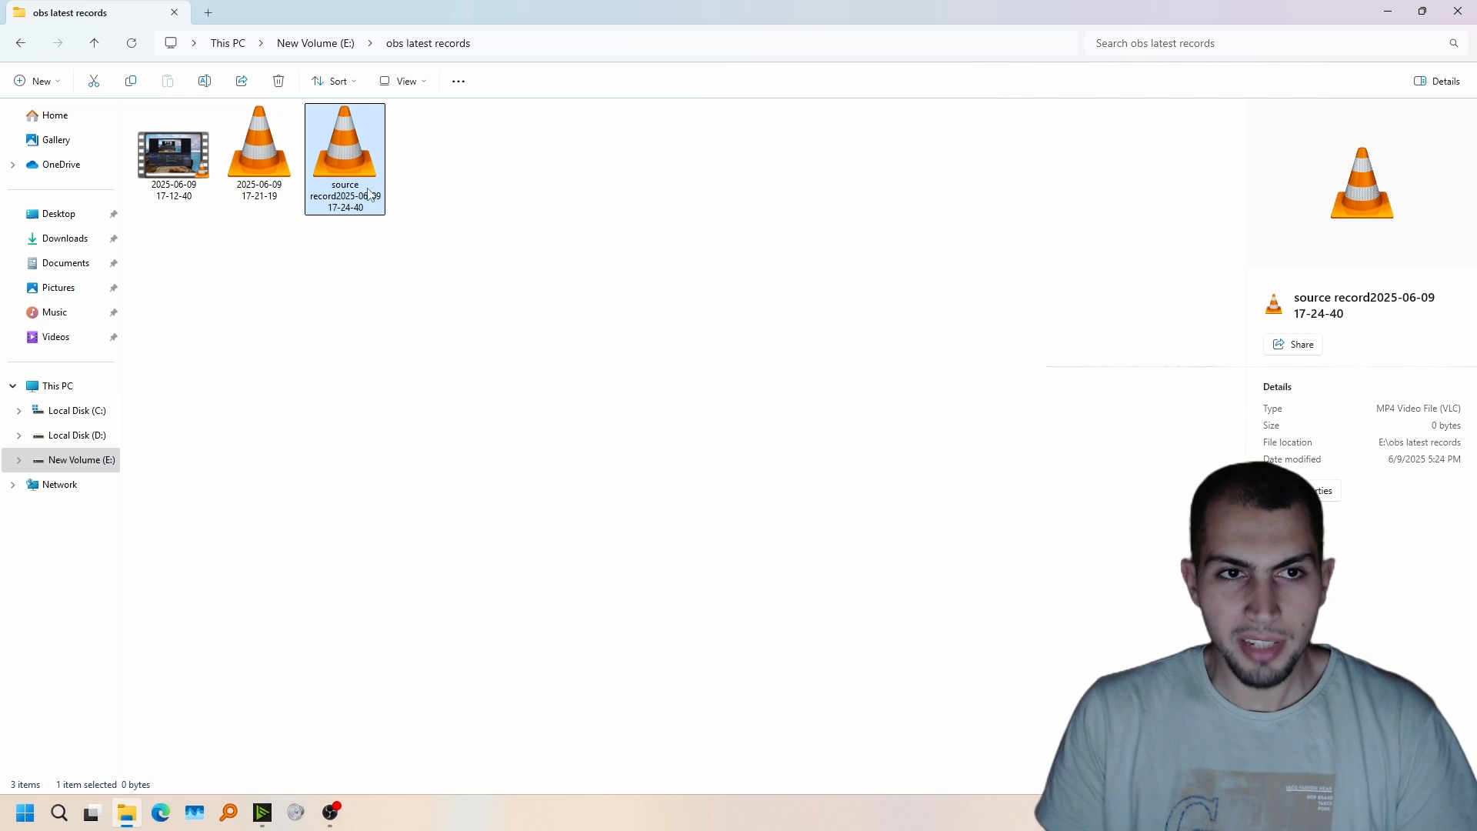
# - Switch to OBS and turn off the Source Record filter on the Video Capture Device source to end its separate recording
pyautogui.click(330, 811)
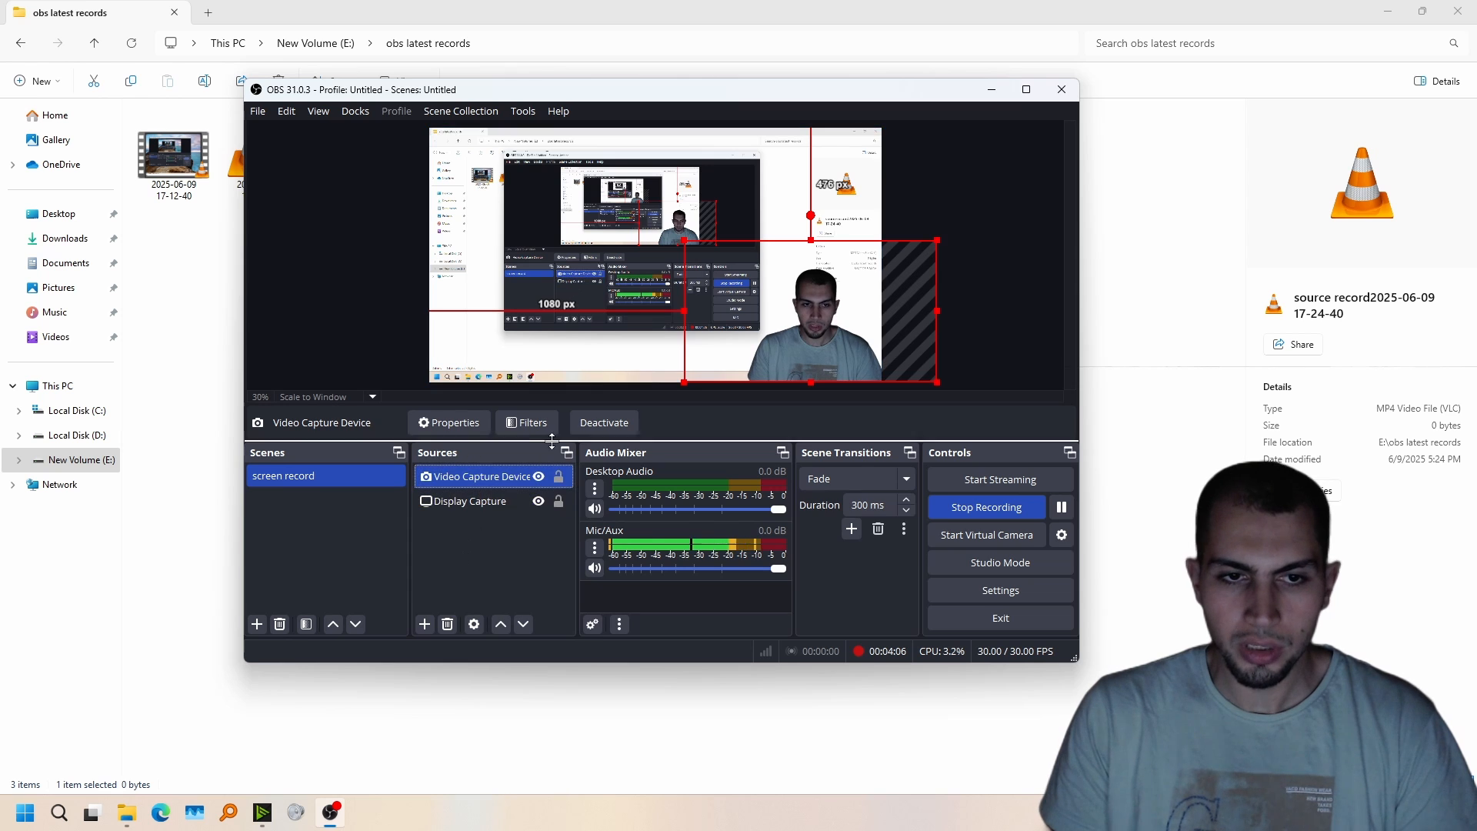
pyautogui.click(527, 422)
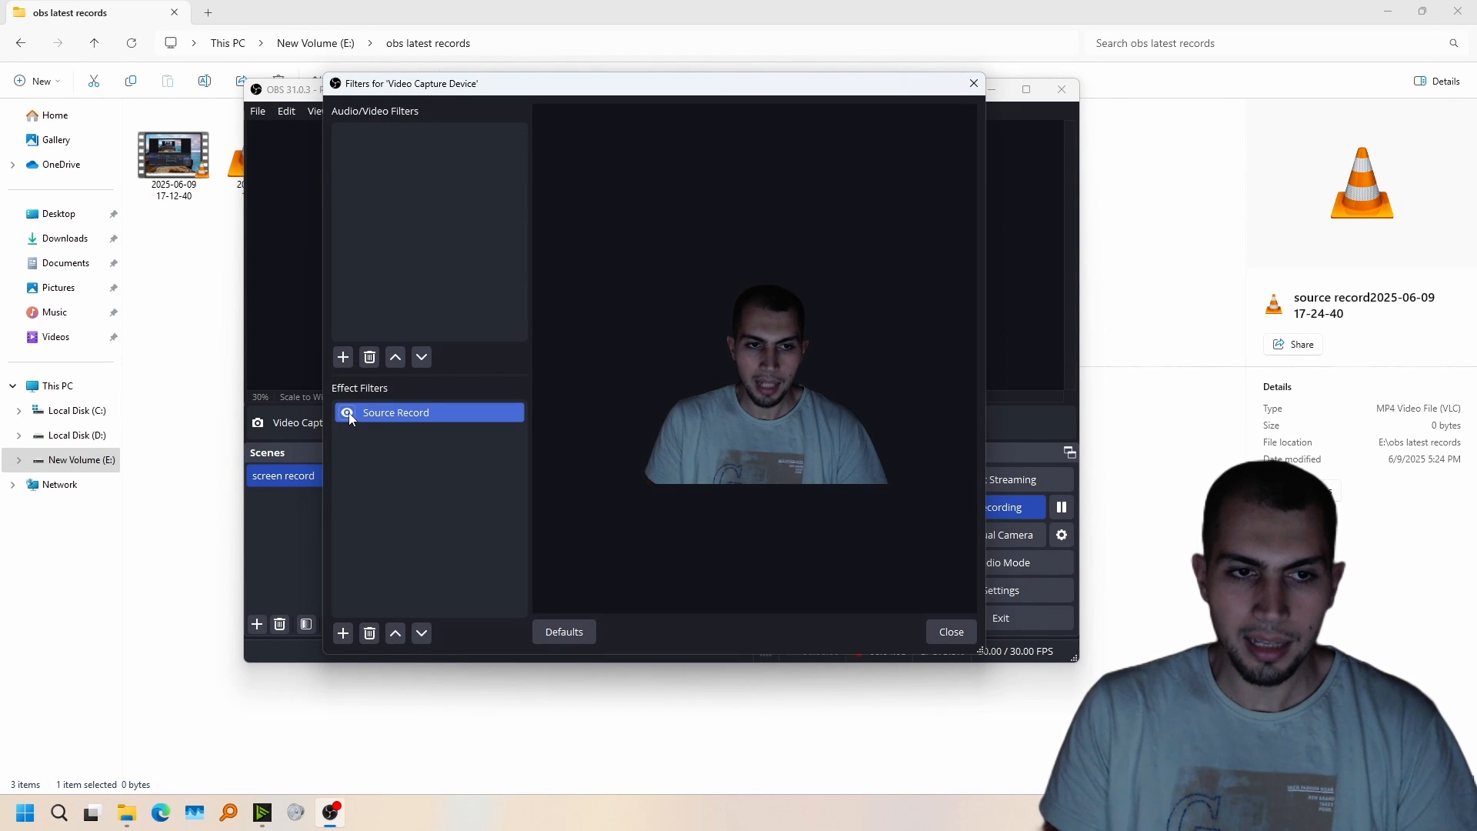
pyautogui.click(950, 632)
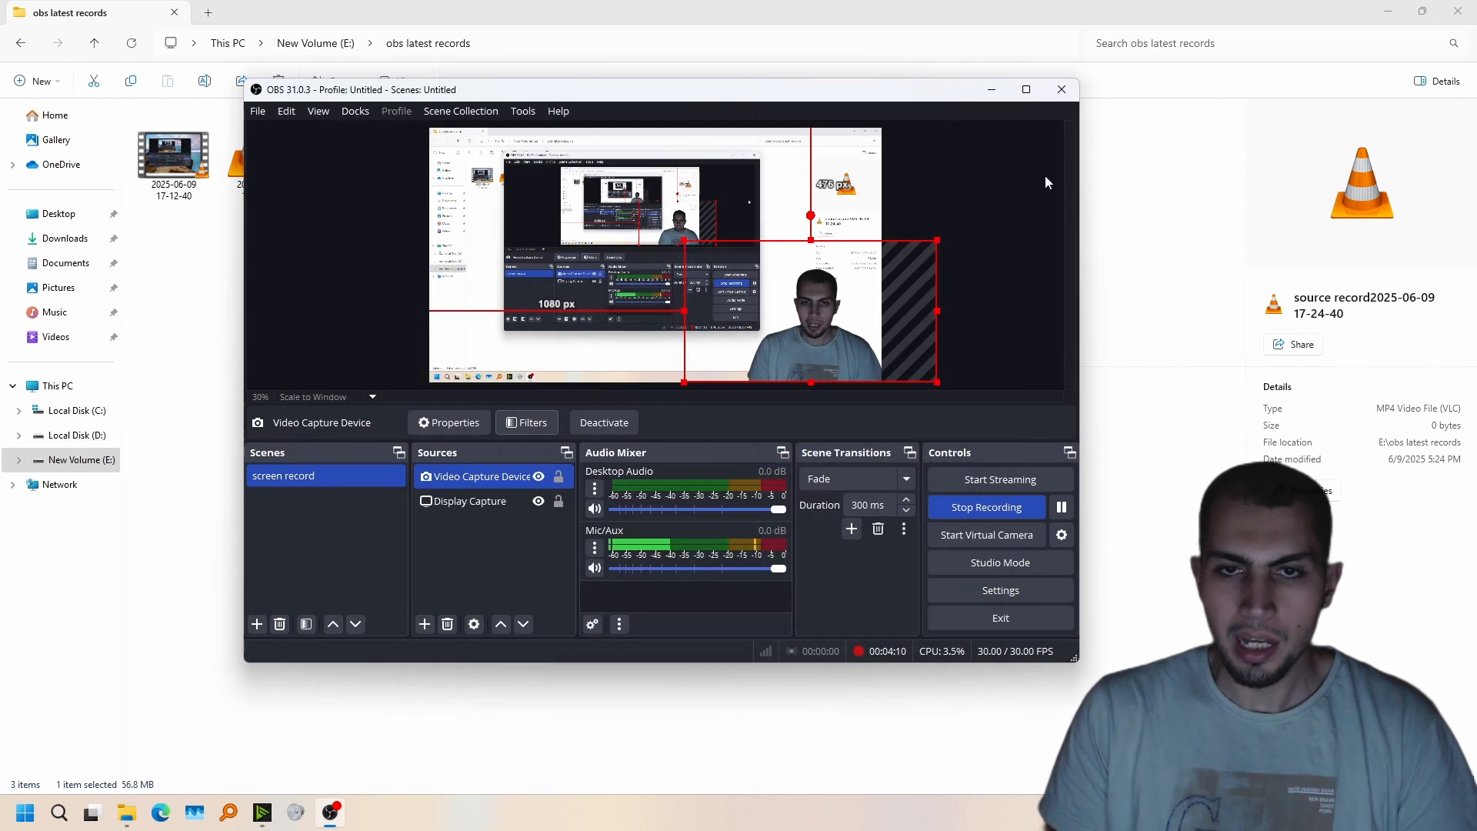
# - Play the 17-24-40 source record file from the recordings folder in VLC to check its picture and sound, and close the player
pyautogui.click(991, 90)
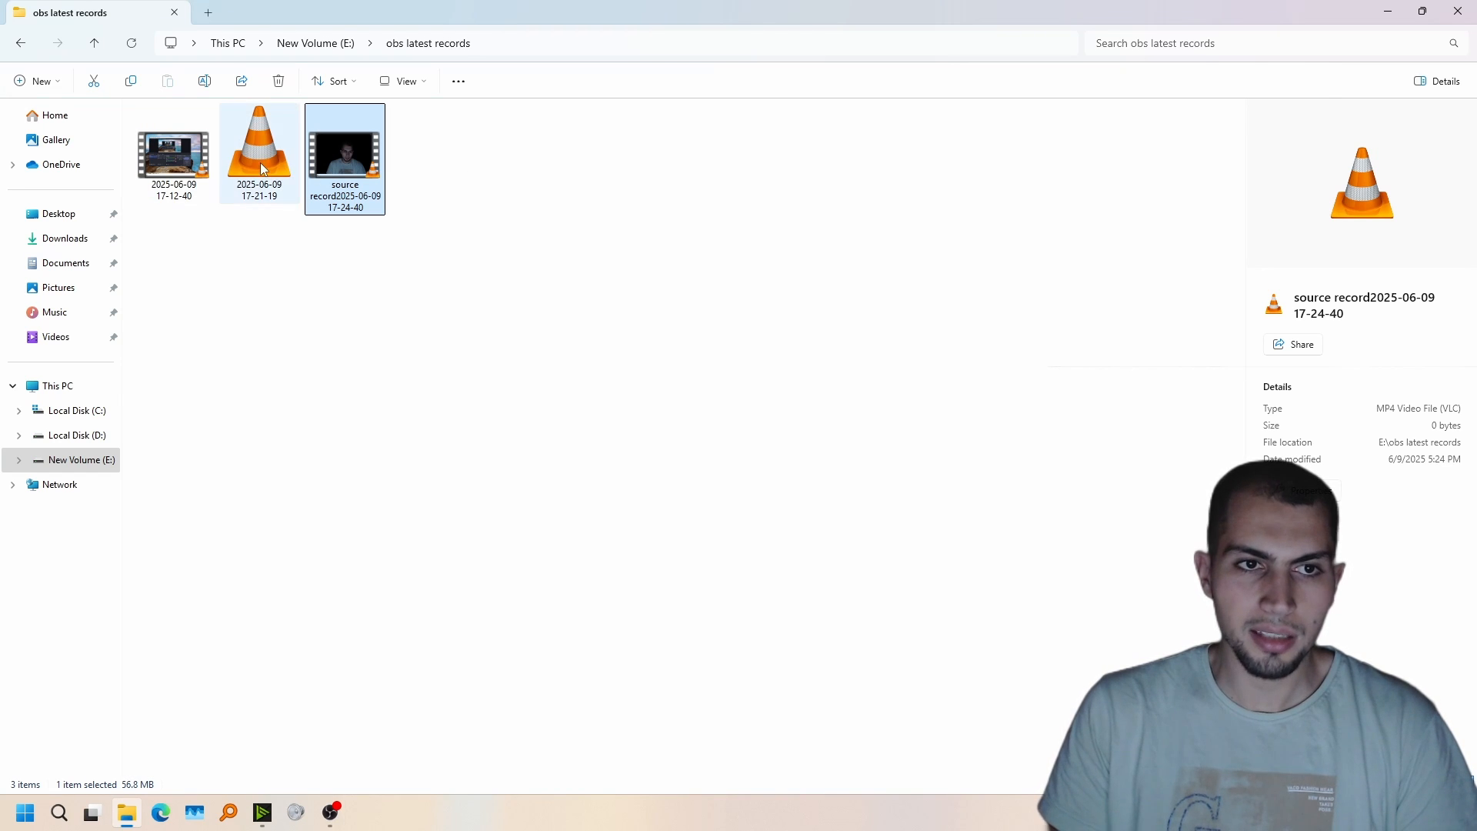
pyautogui.doubleClick(346, 158)
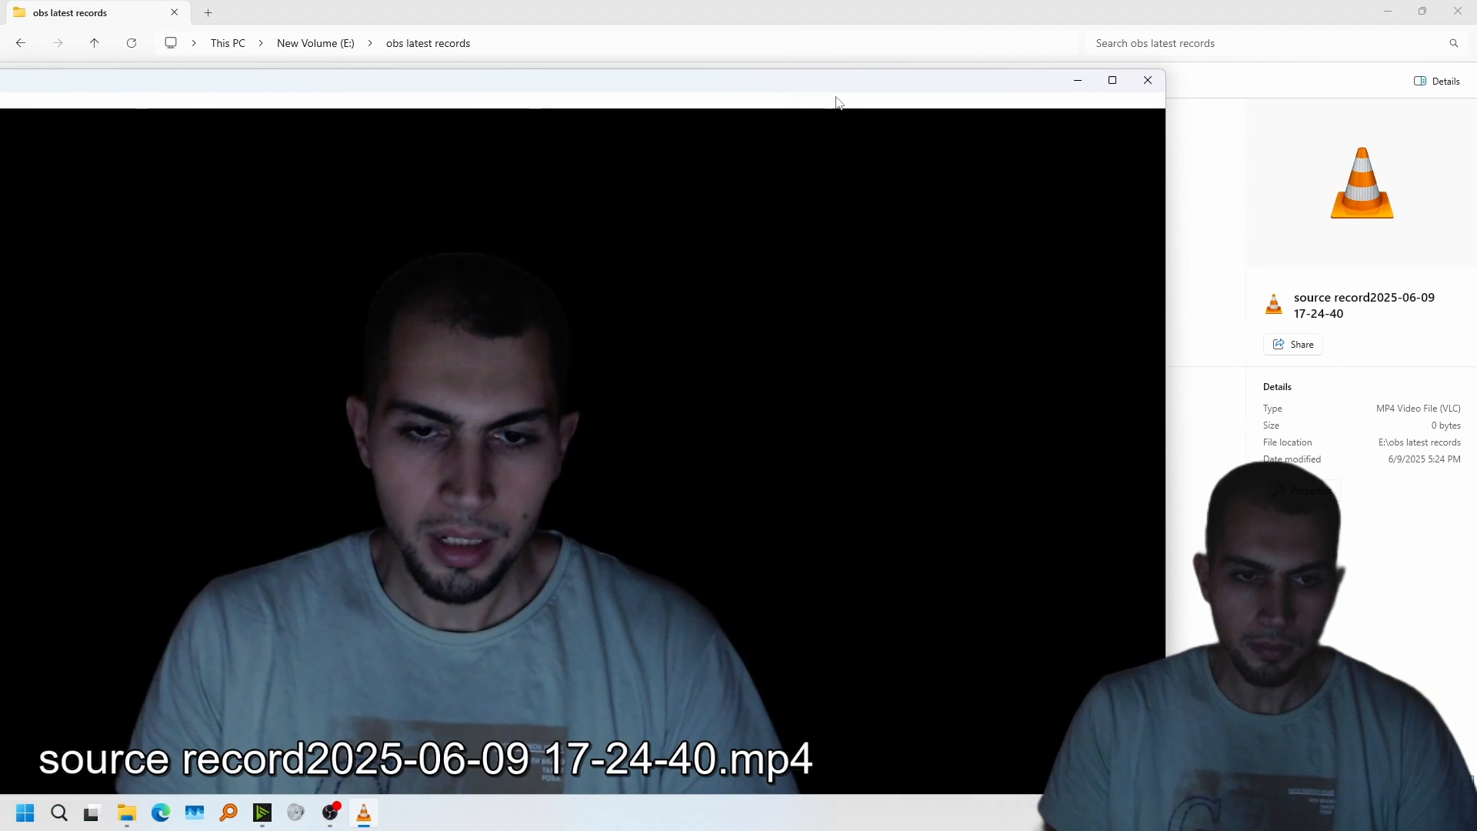
pyautogui.moveTo(798, 87); pyautogui.dragTo(867, 23)
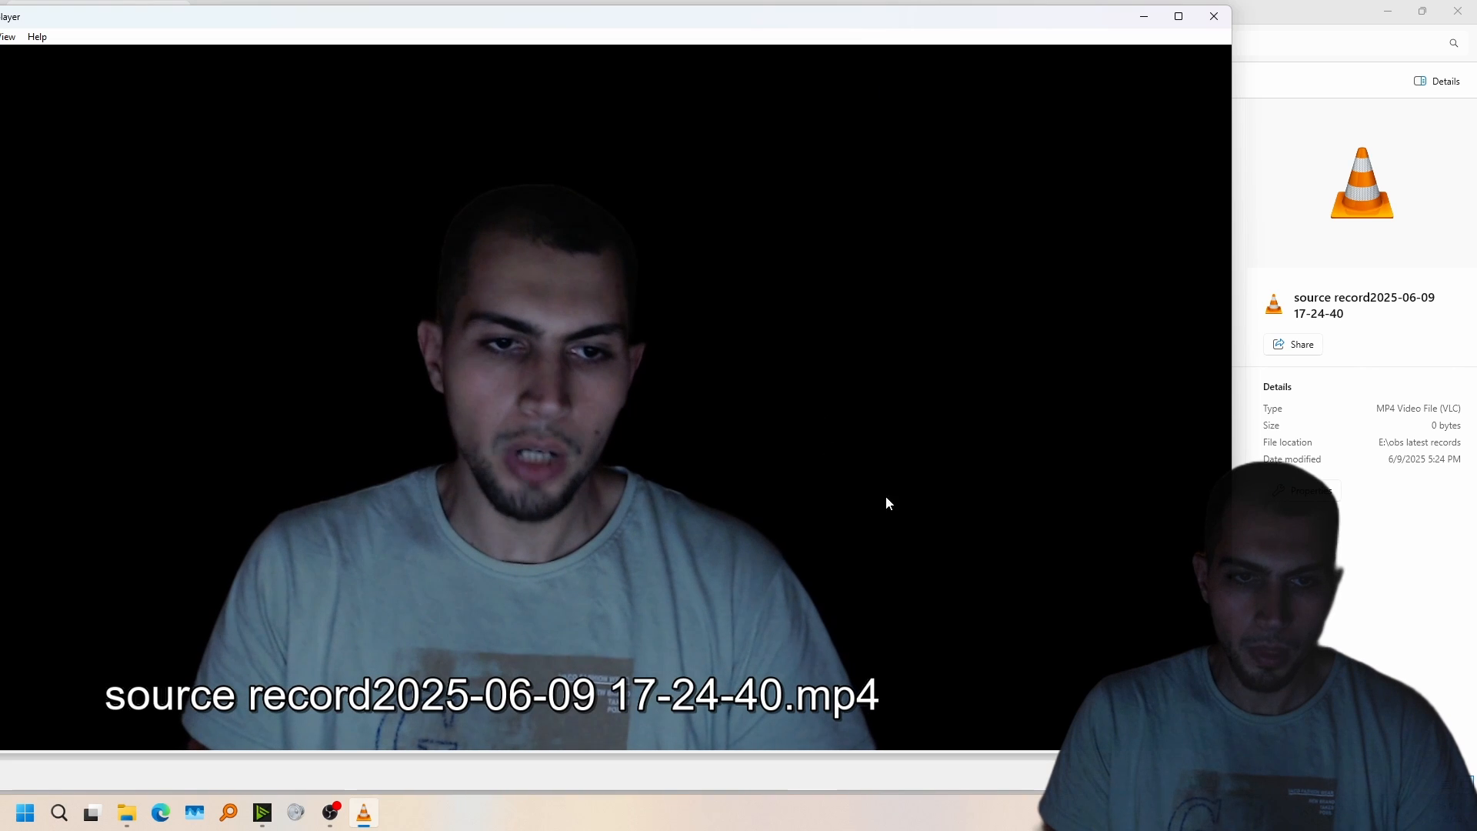
pyautogui.scroll(4, 888, 497)
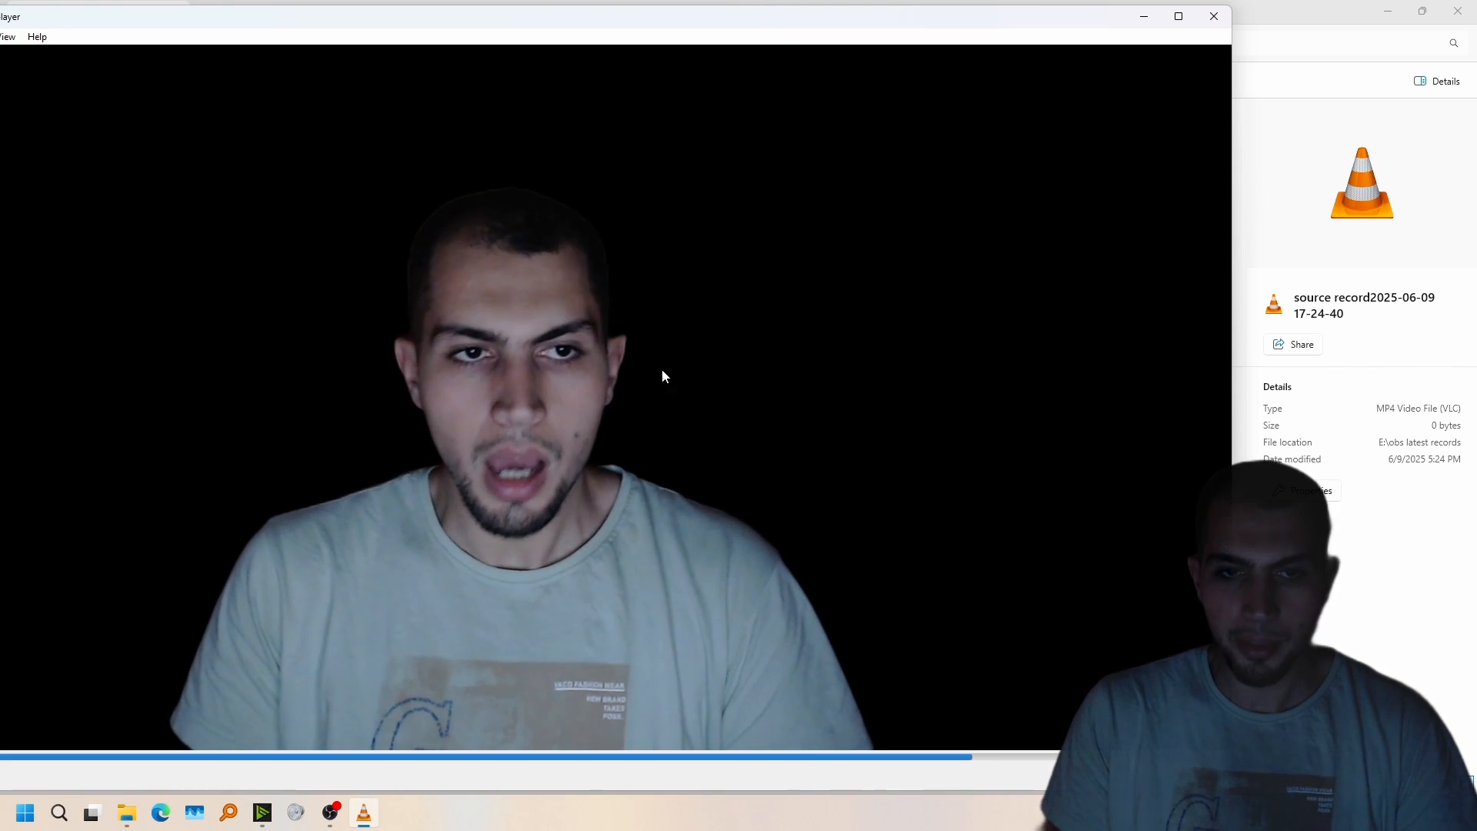
pyautogui.click(1214, 15)
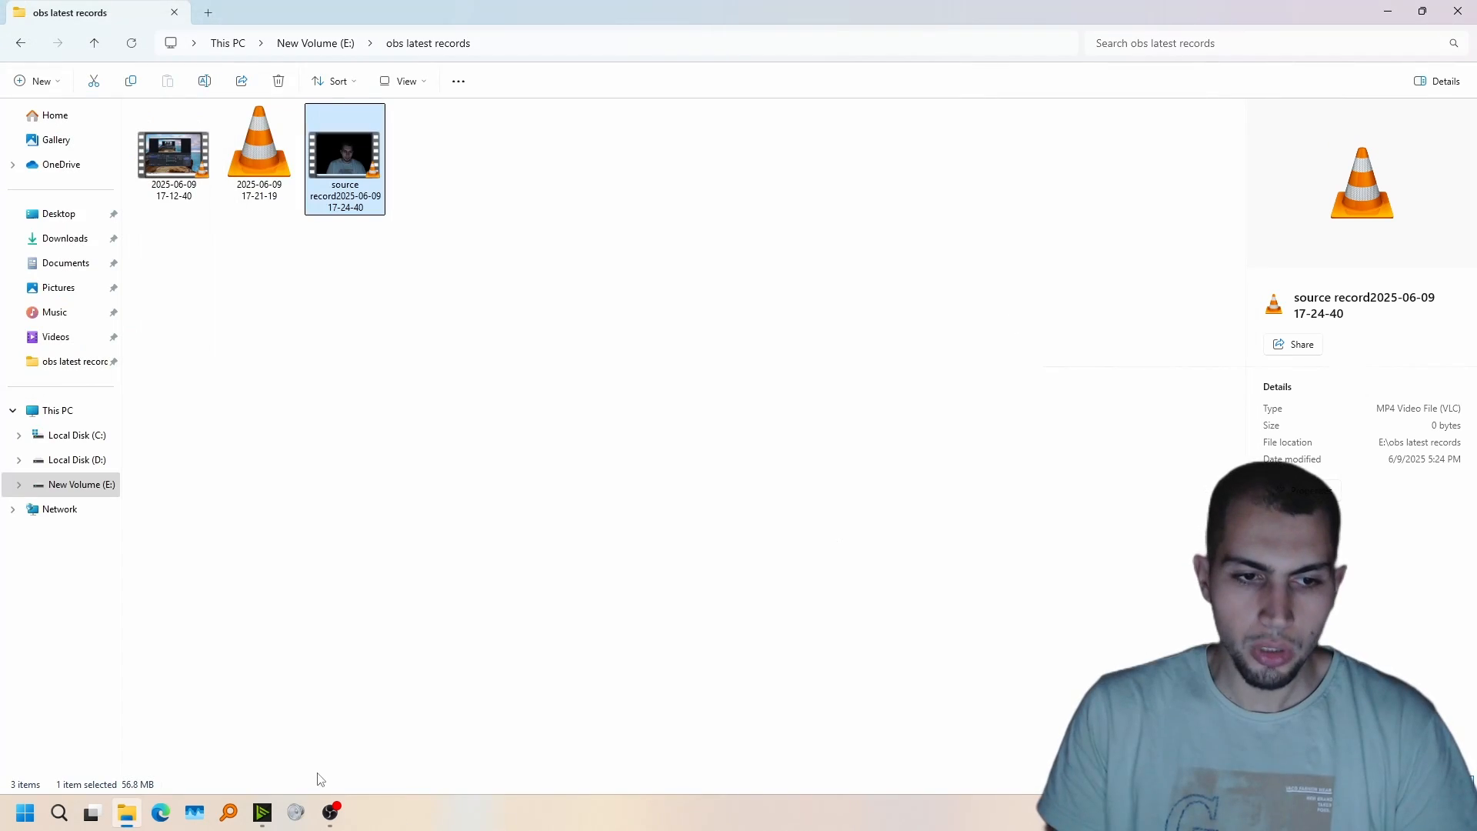
# - In the Video Capture Device's Source Record filter, enable Different Audio with audio track Track 1 and source Mic/Aux
pyautogui.click(336, 825)
pyautogui.rightClick(482, 477)
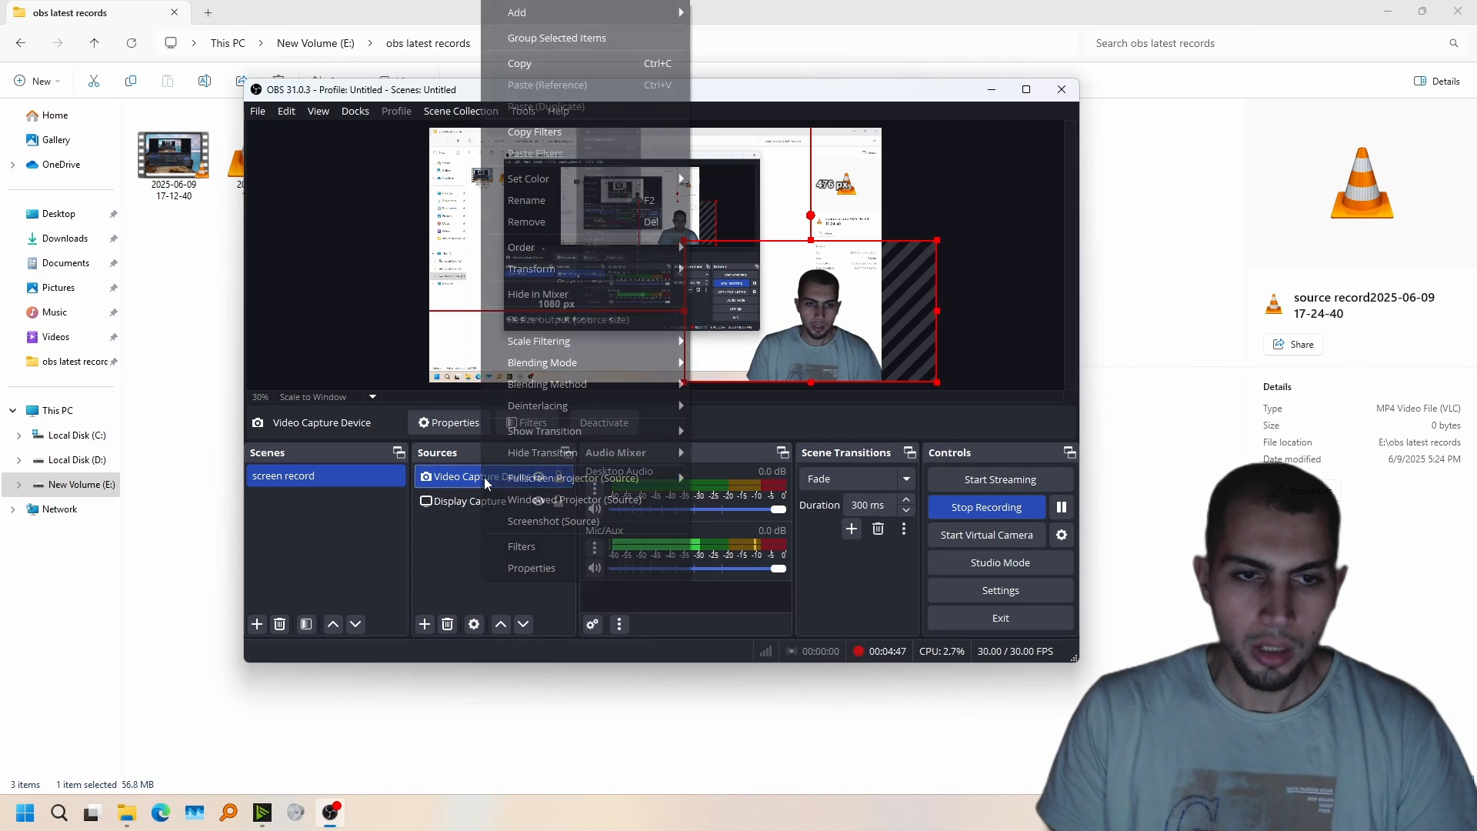
pyautogui.click(540, 546)
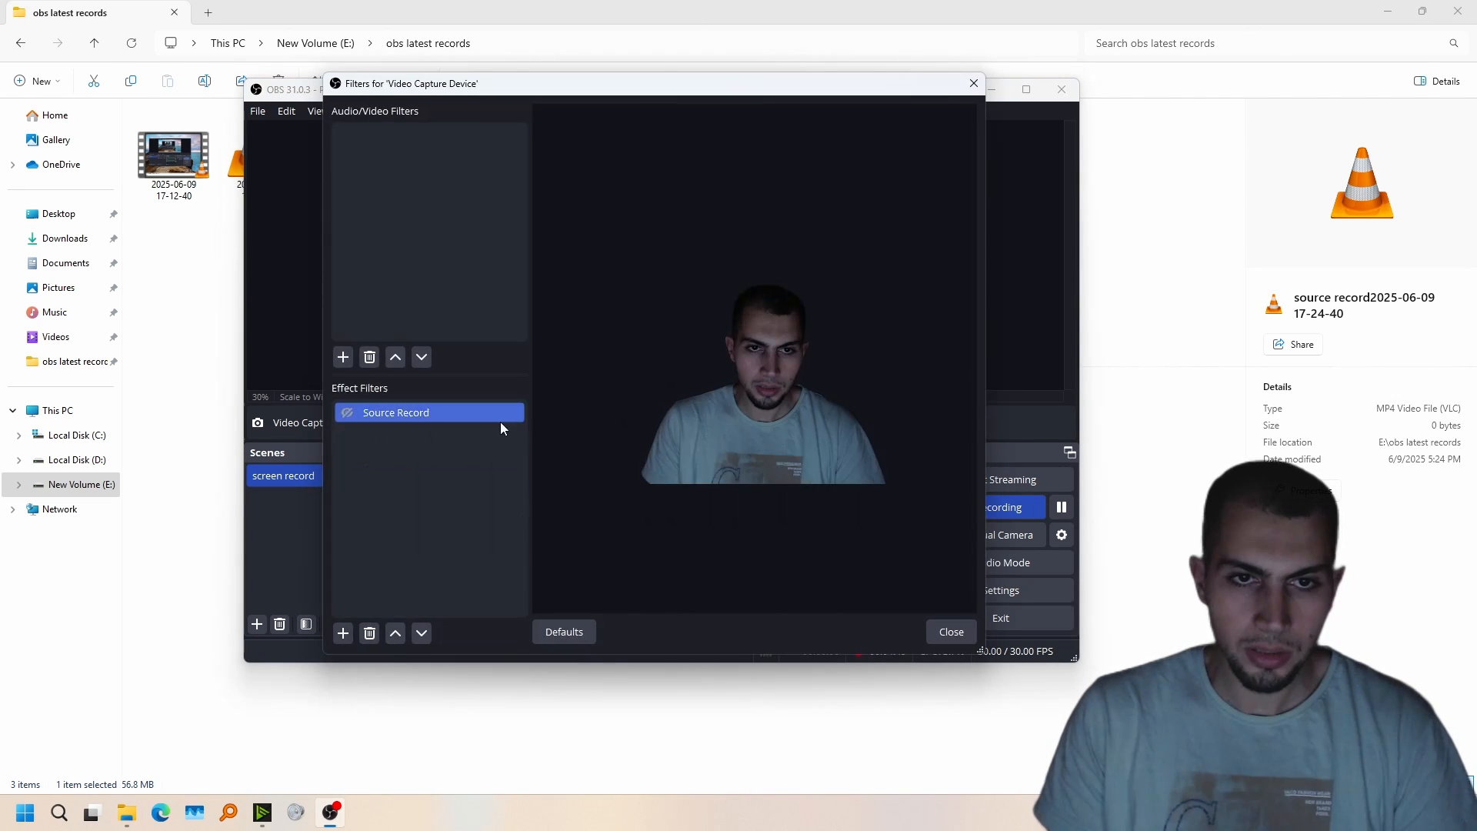
pyautogui.click(427, 417)
pyautogui.scroll(-5, 579, 437)
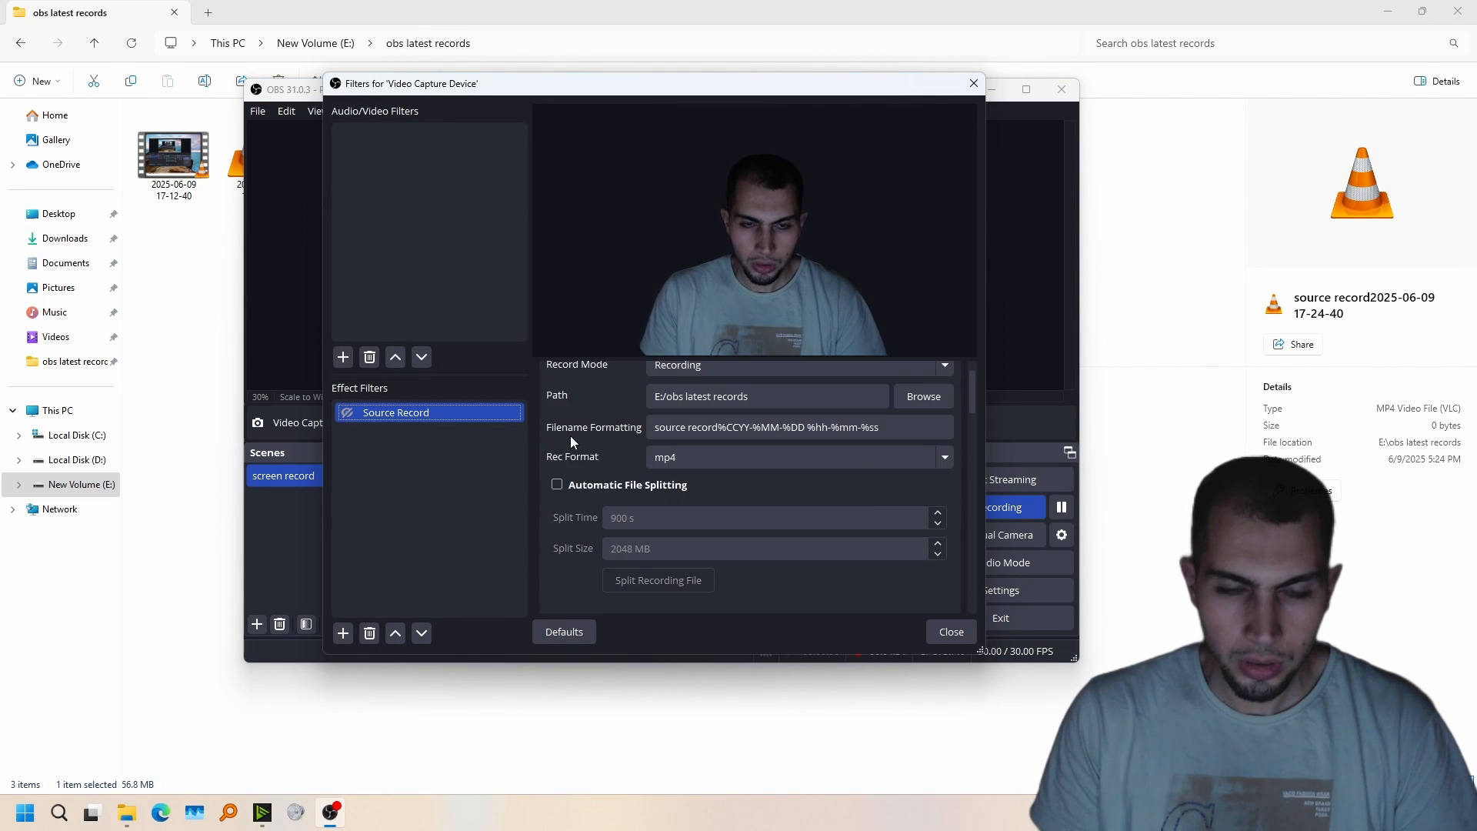
pyautogui.scroll(-3, 557, 479)
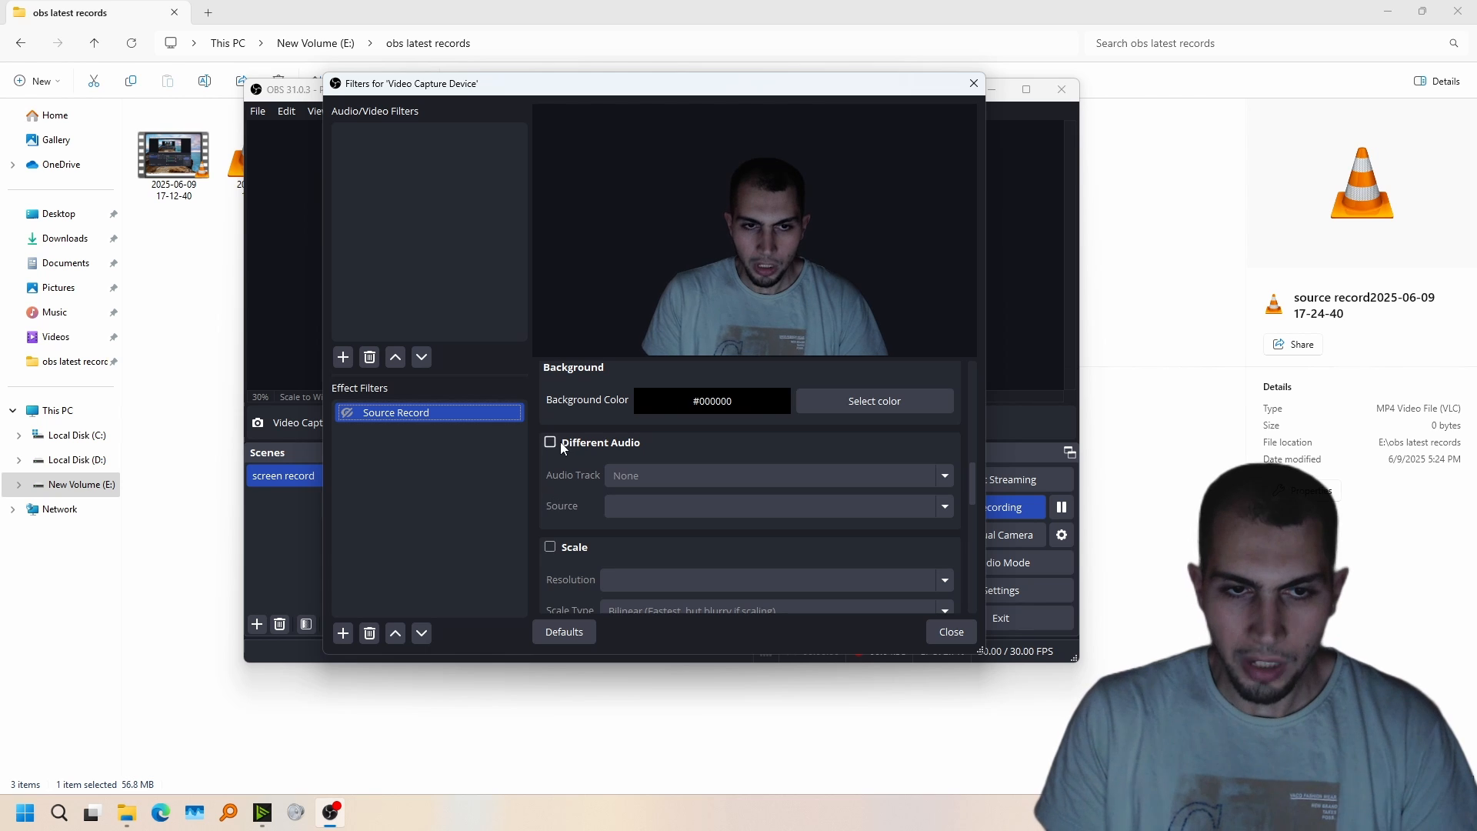
pyautogui.click(551, 443)
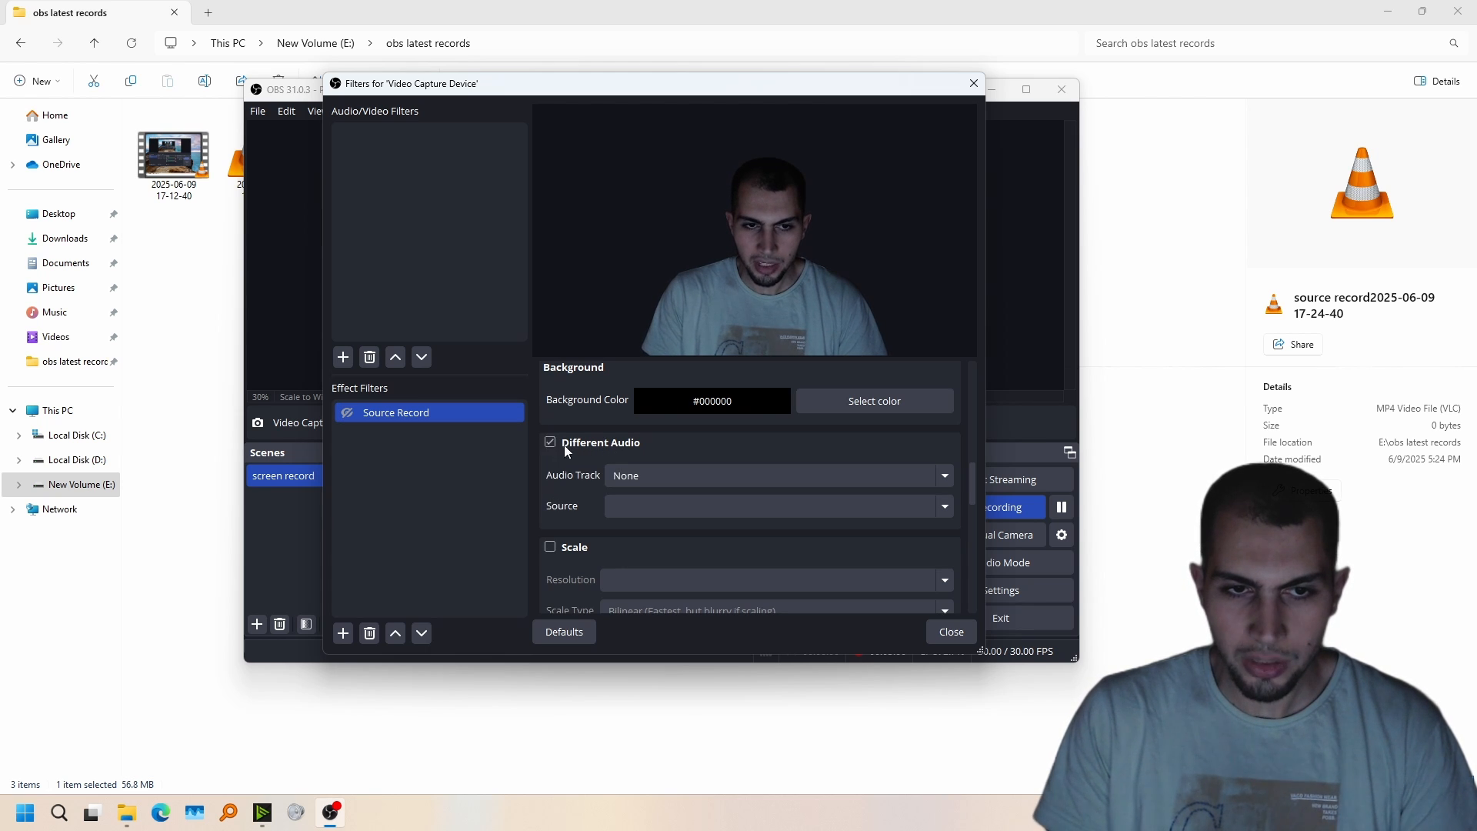
pyautogui.click(666, 475)
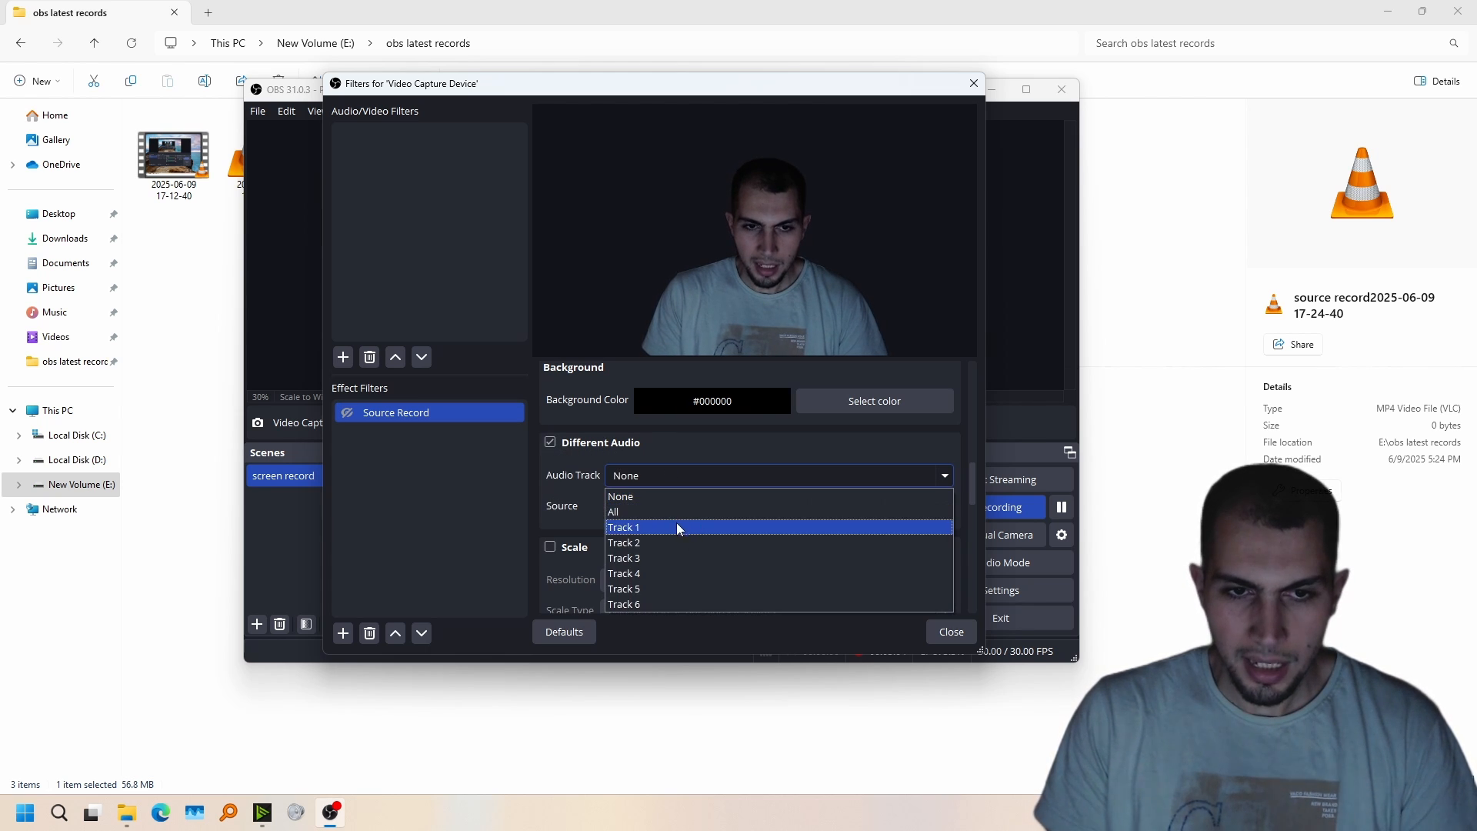
pyautogui.click(667, 527)
pyautogui.click(944, 507)
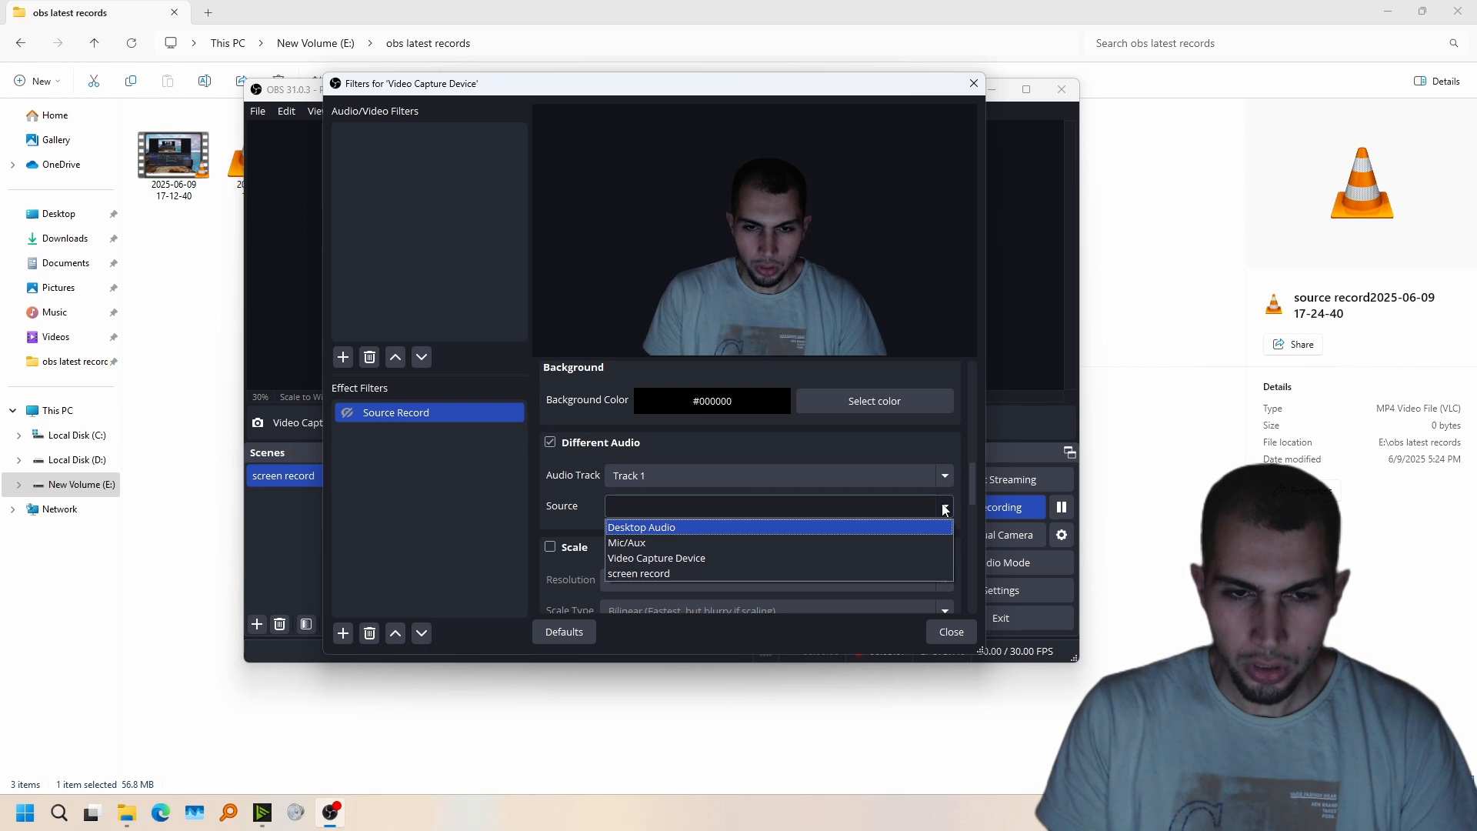
pyautogui.click(681, 543)
pyautogui.press('Escape')
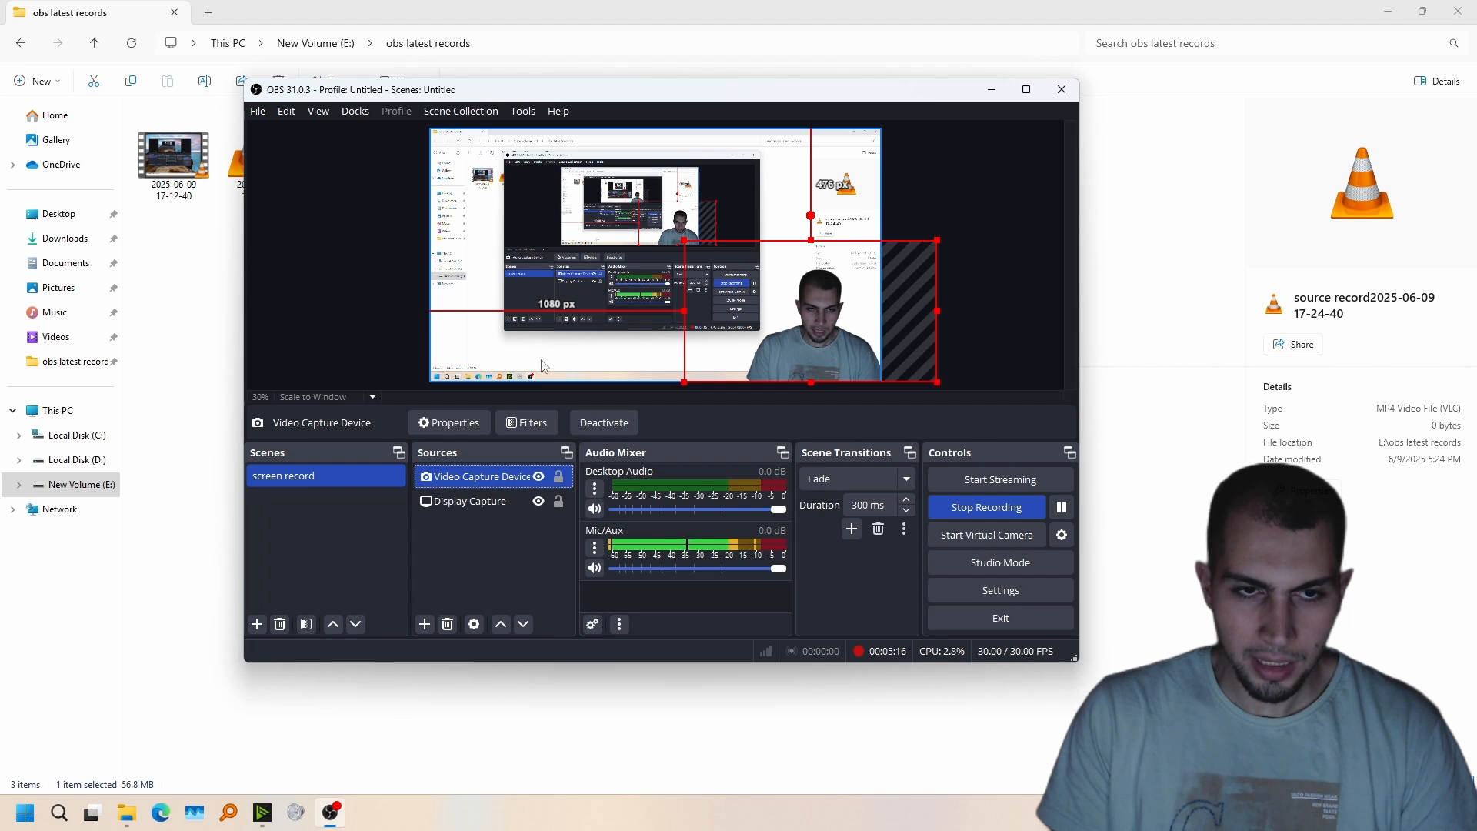
# - Turn the Source Record filter back on to start a second webcam recording, and review its record settings
pyautogui.click(525, 425)
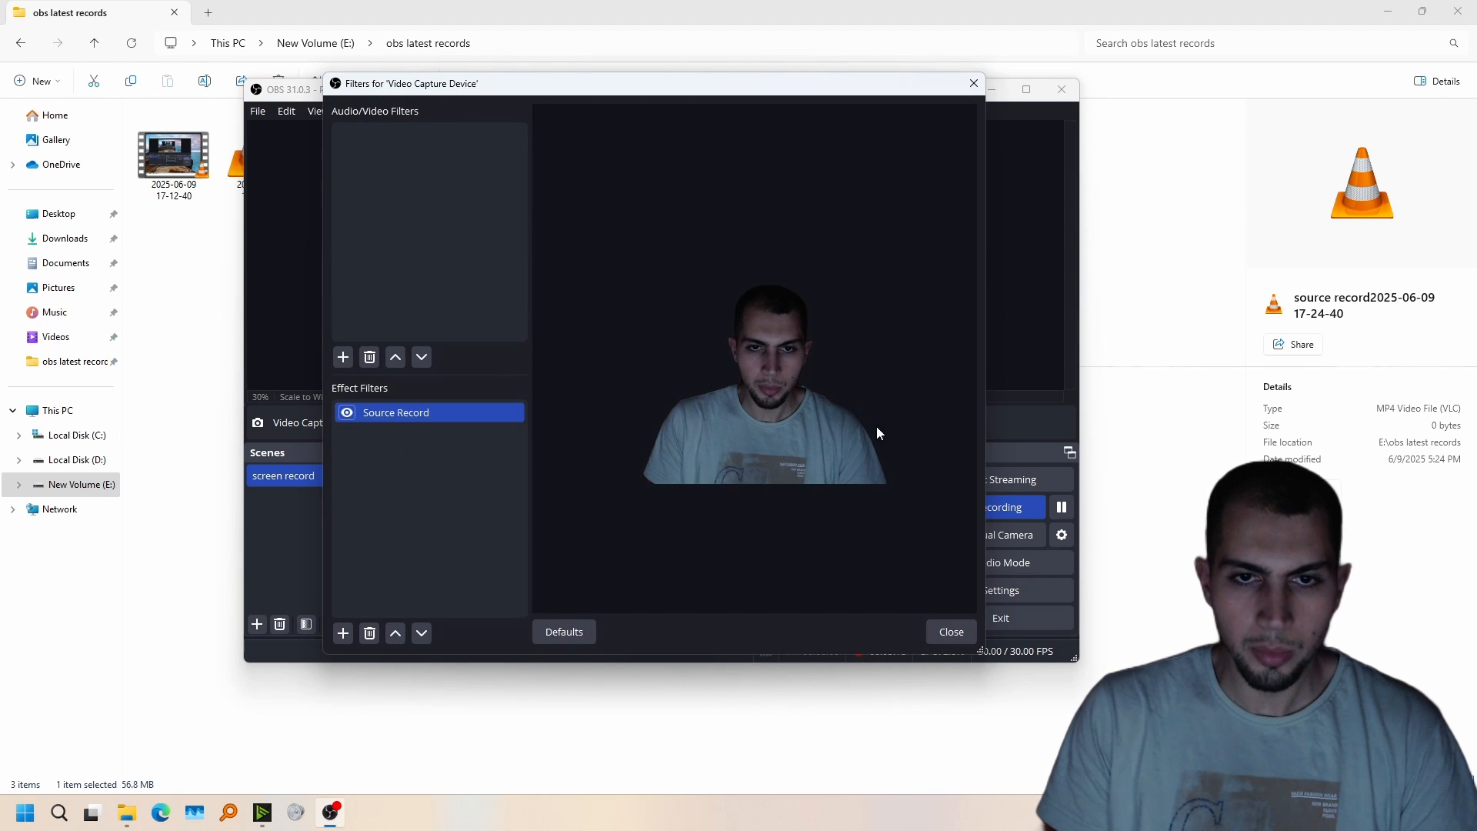
pyautogui.click(440, 417)
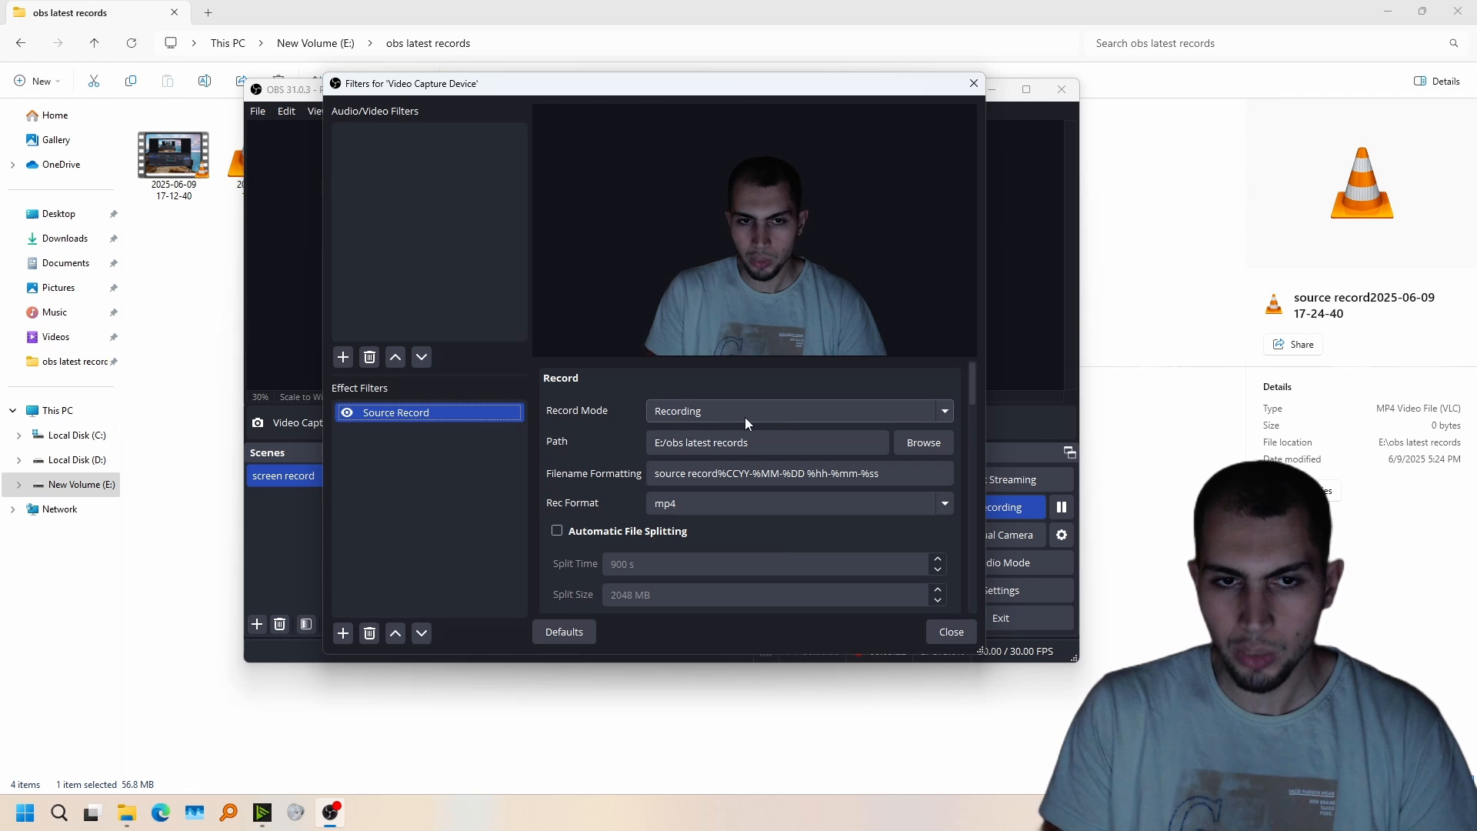
pyautogui.press('Escape')
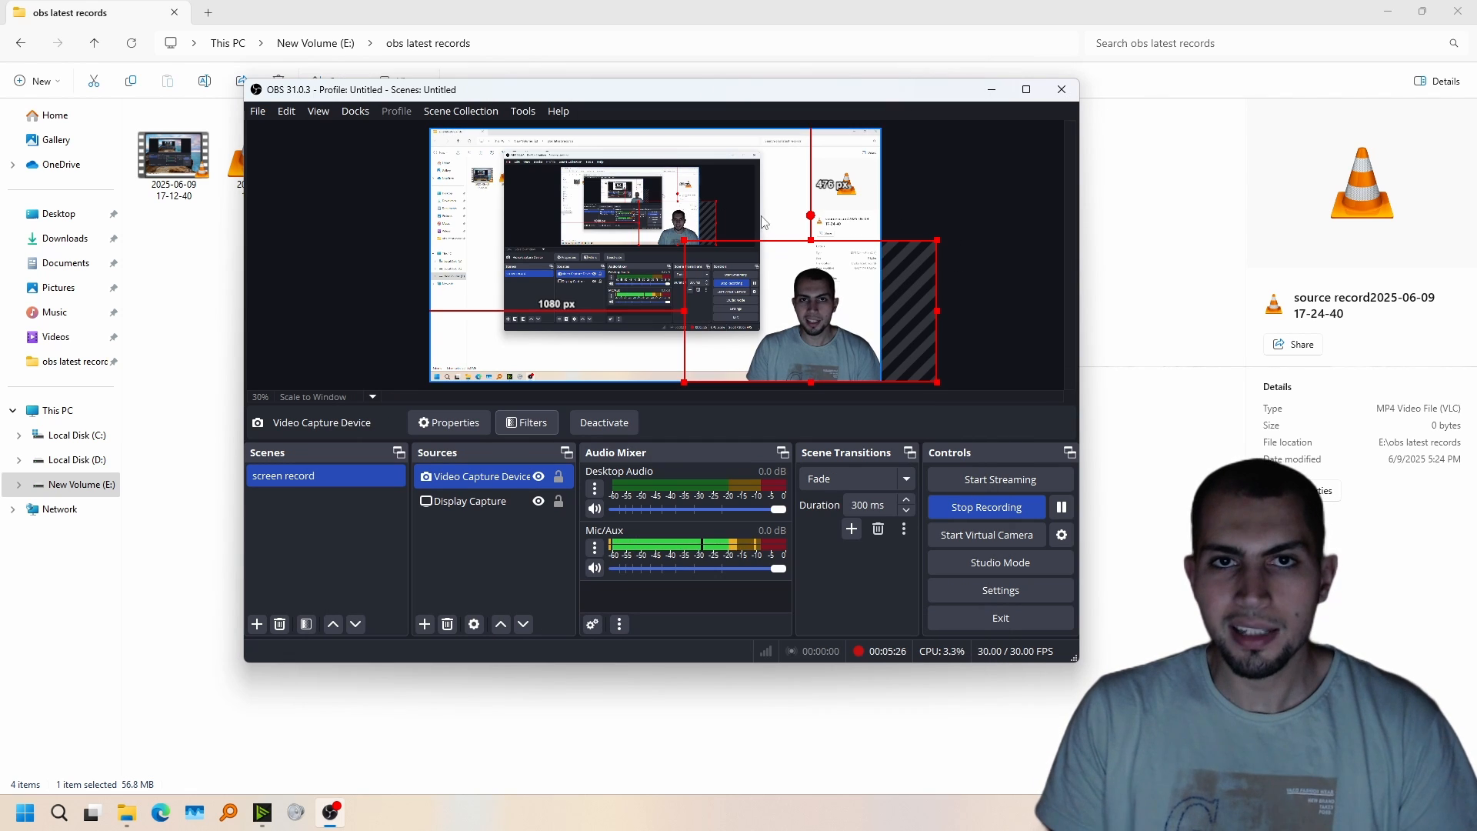
# - Move the OBS window aside to uncover the recordings folder, and turn off the Source Record filter to end the second recording
pyautogui.moveTo(637, 90); pyautogui.dragTo(921, 116)
pyautogui.click(787, 443)
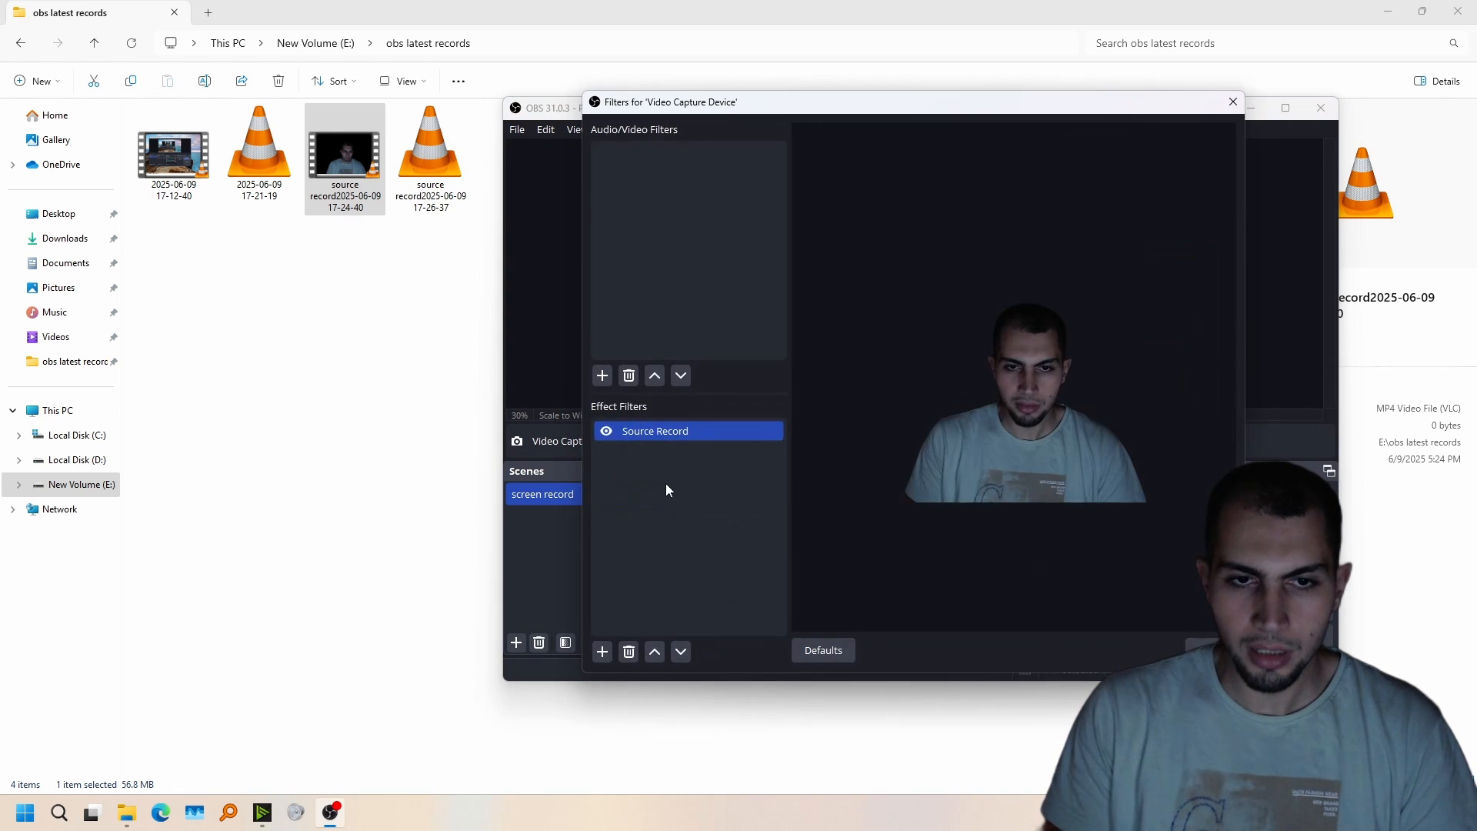
pyautogui.click(606, 432)
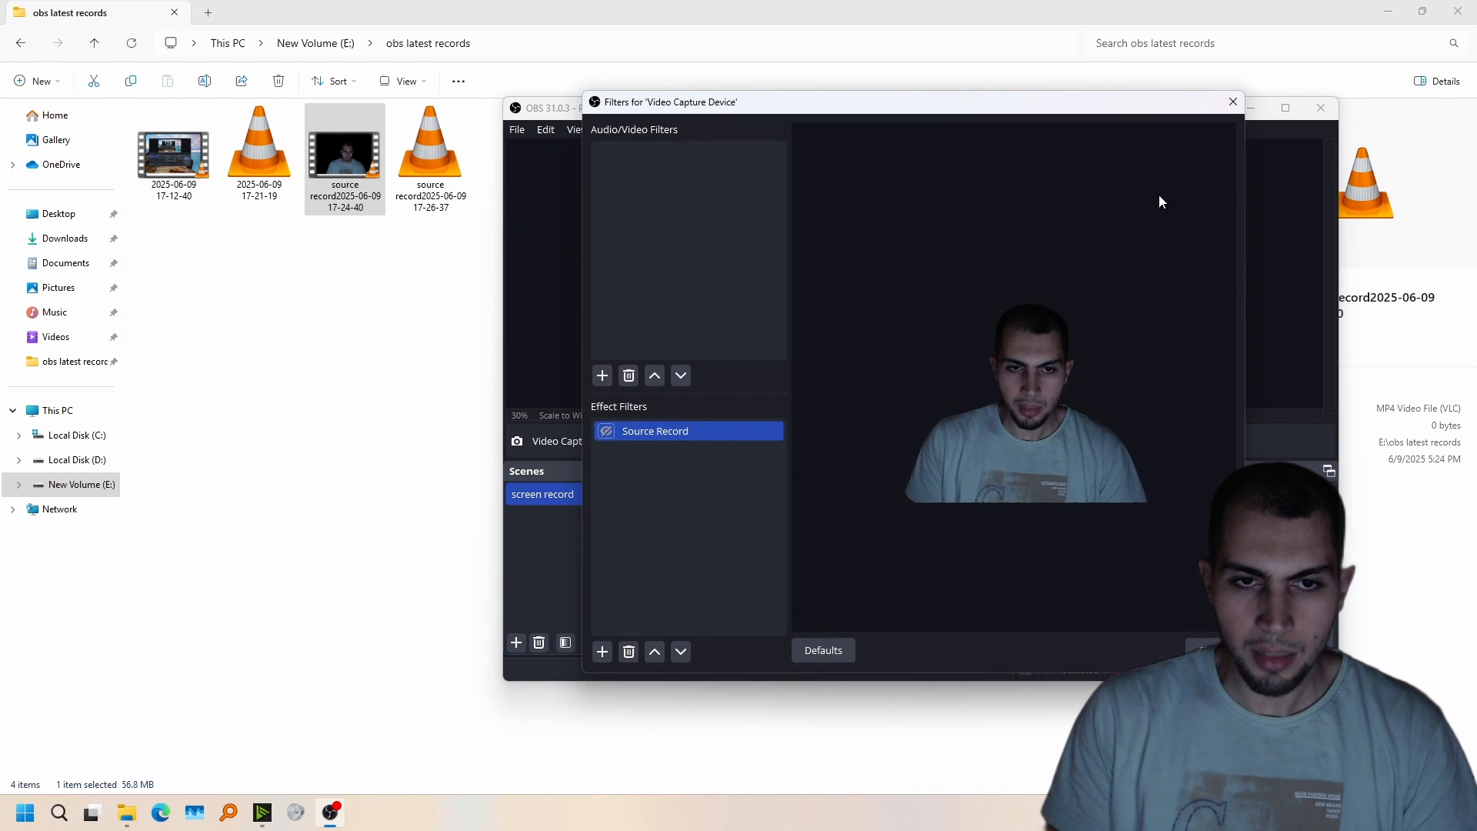
pyautogui.click(1234, 111)
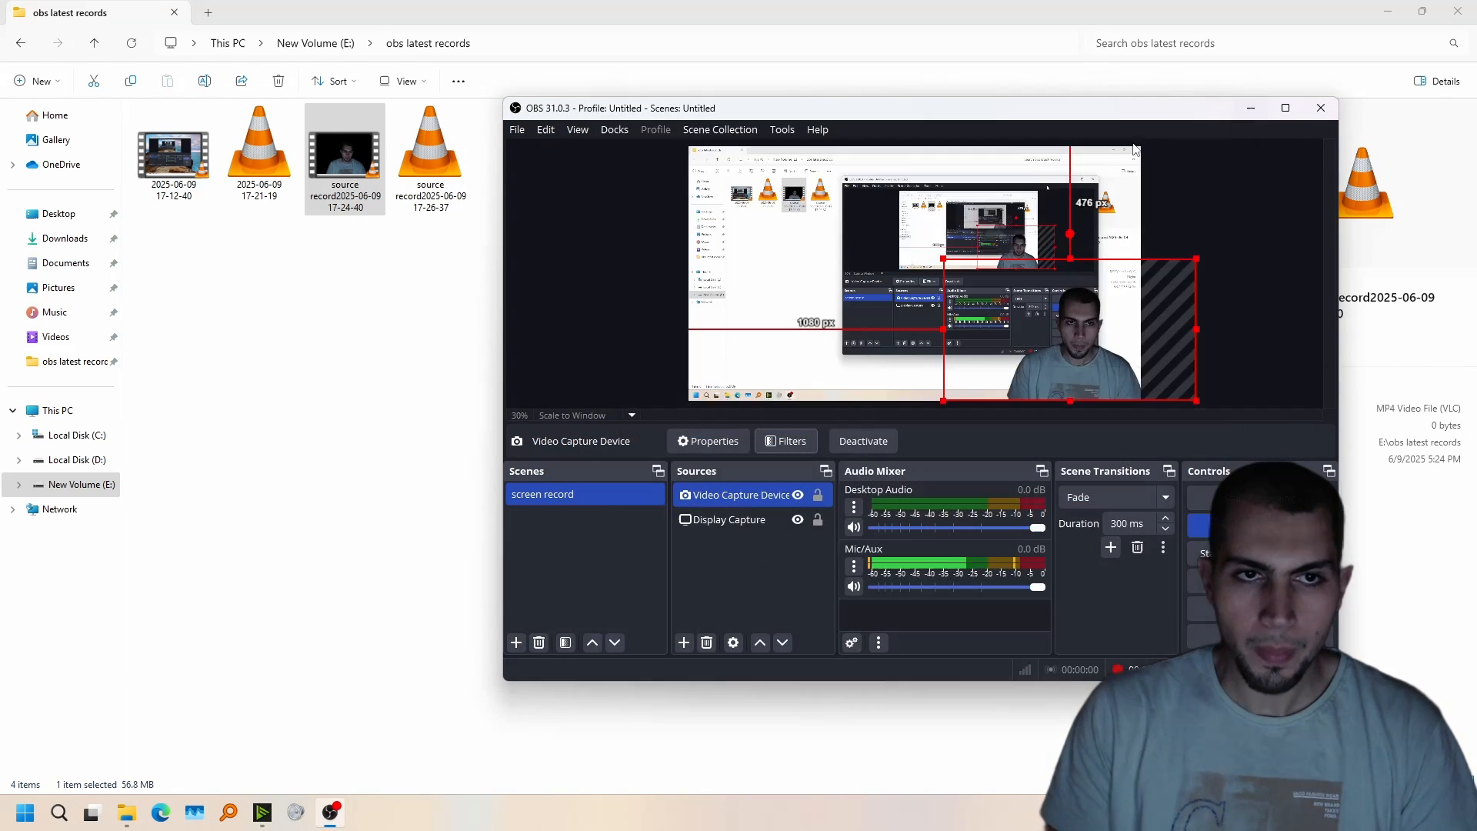
# - Play the newest source record file, 17-26-37, from the recordings folder to check its sound
pyautogui.click(1235, 111)
pyautogui.doubleClick(429, 162)
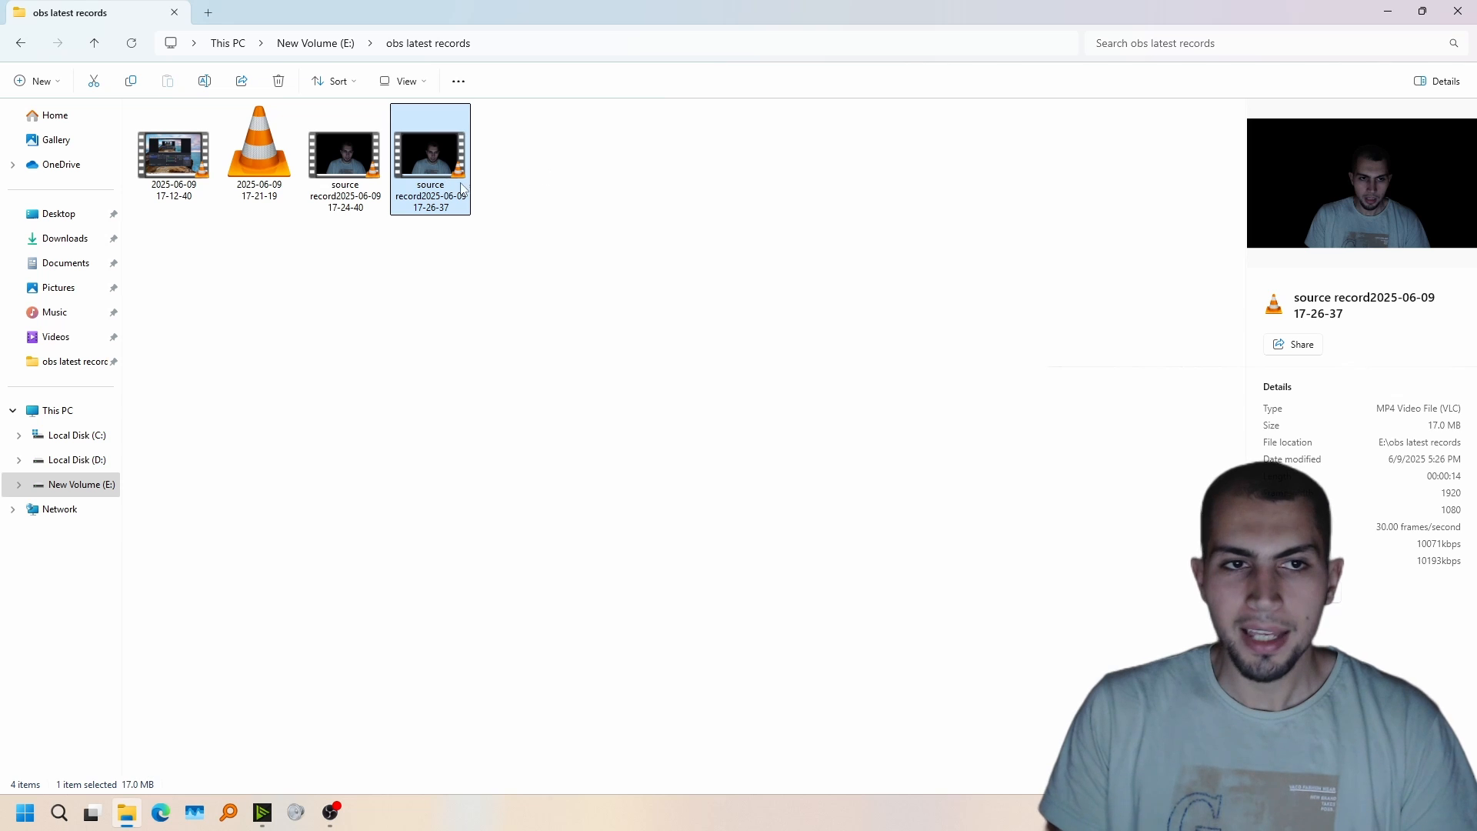
pyautogui.click(698, 191)
# - Switch back to OBS and select the Display Capture source
pyautogui.hotkey('alt', 'Tab')
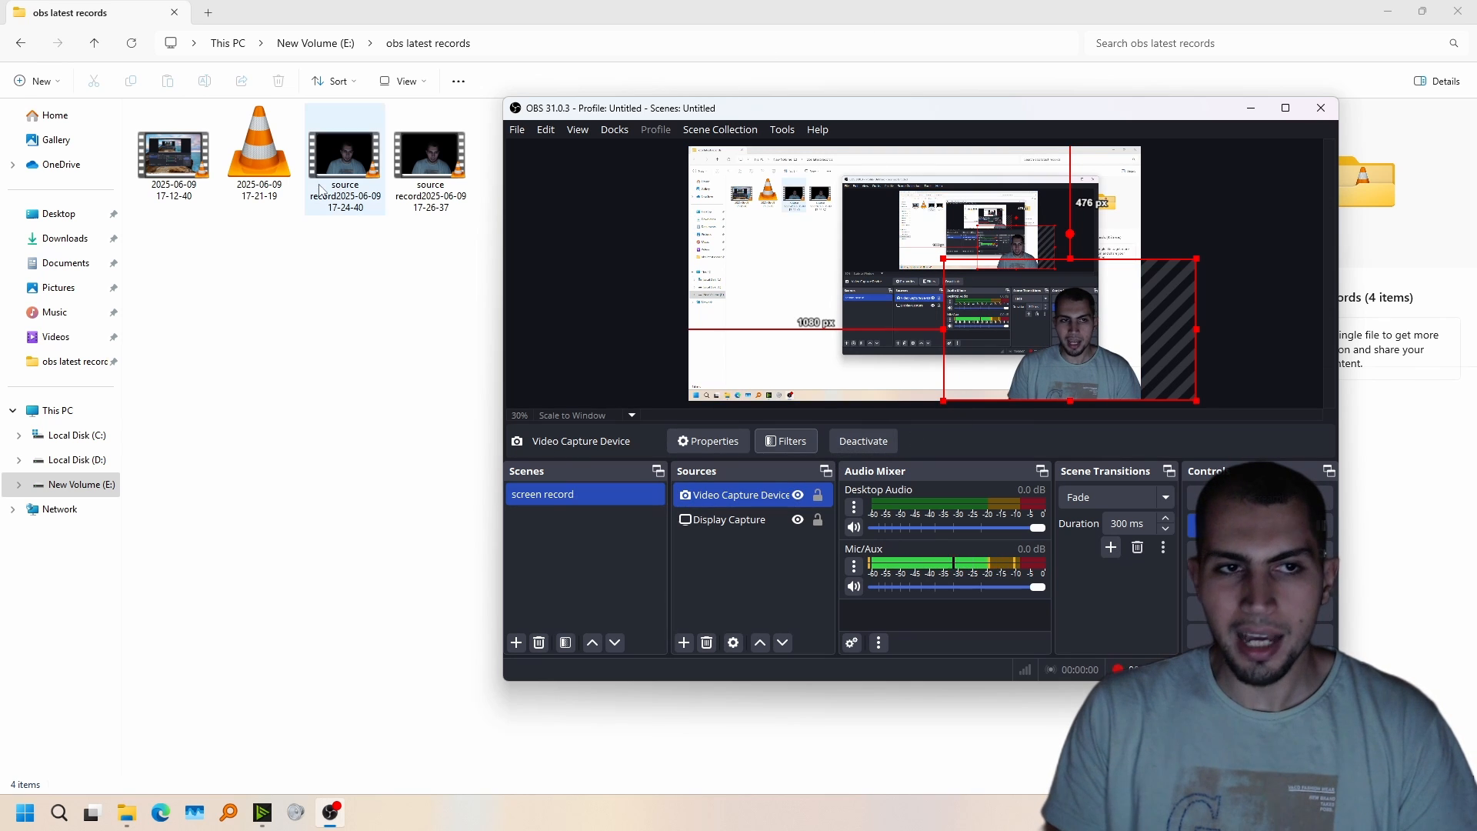
pyautogui.click(731, 521)
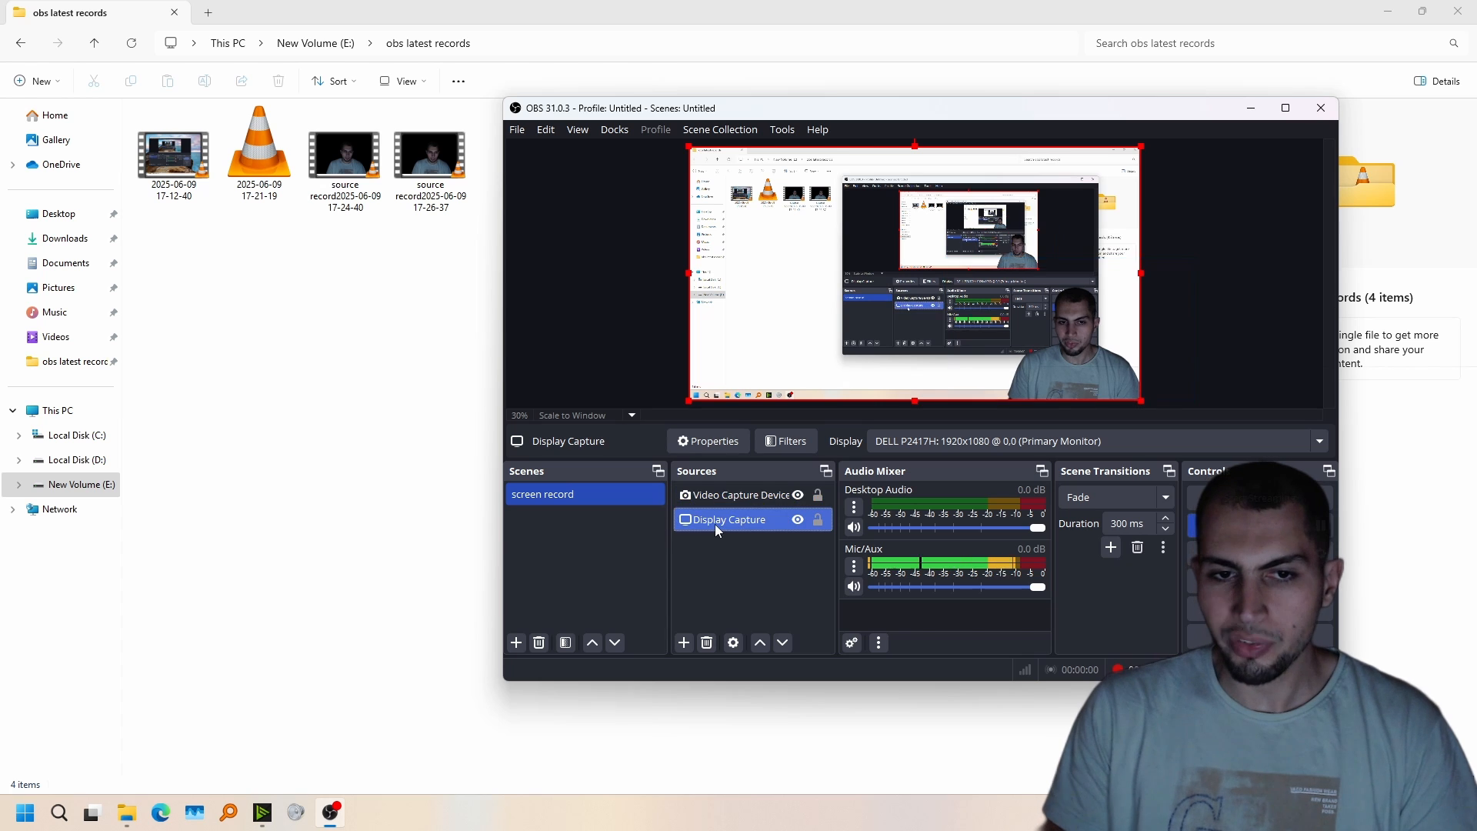